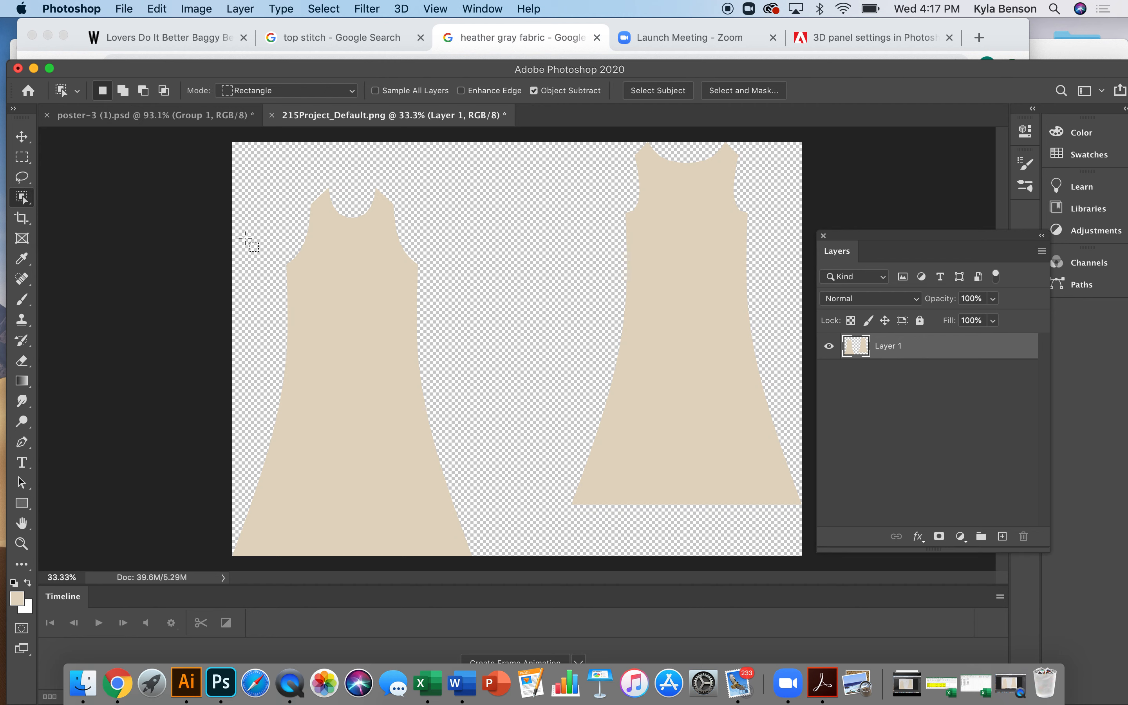
Step: Select the left dress shape with the Magic Wand tool
{"action": "left_click", "coordinate": [22, 198]}
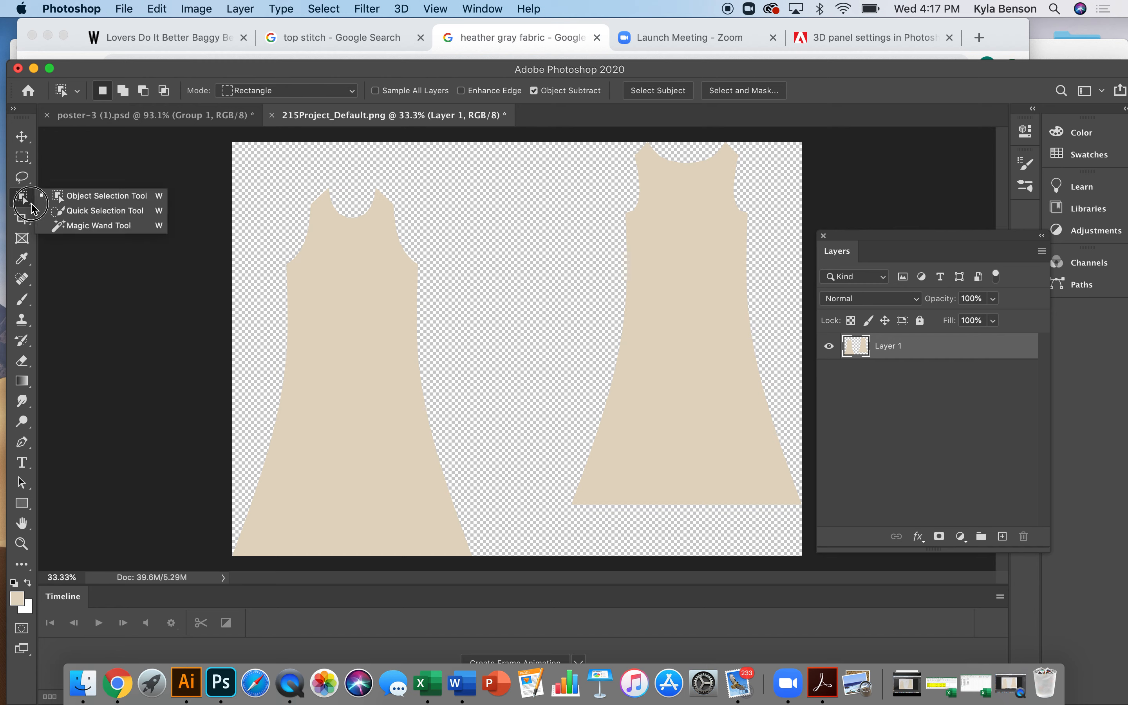
{"action": "left_click", "coordinate": [77, 227]}
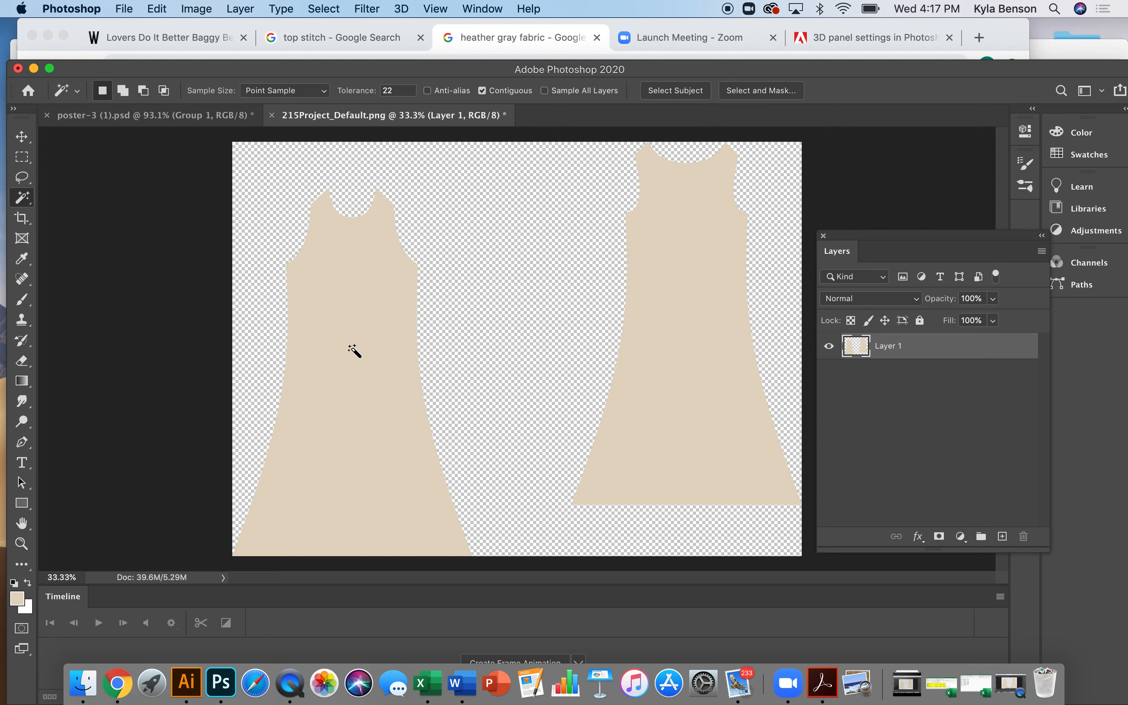
{"action": "left_click", "coordinate": [353, 349]}
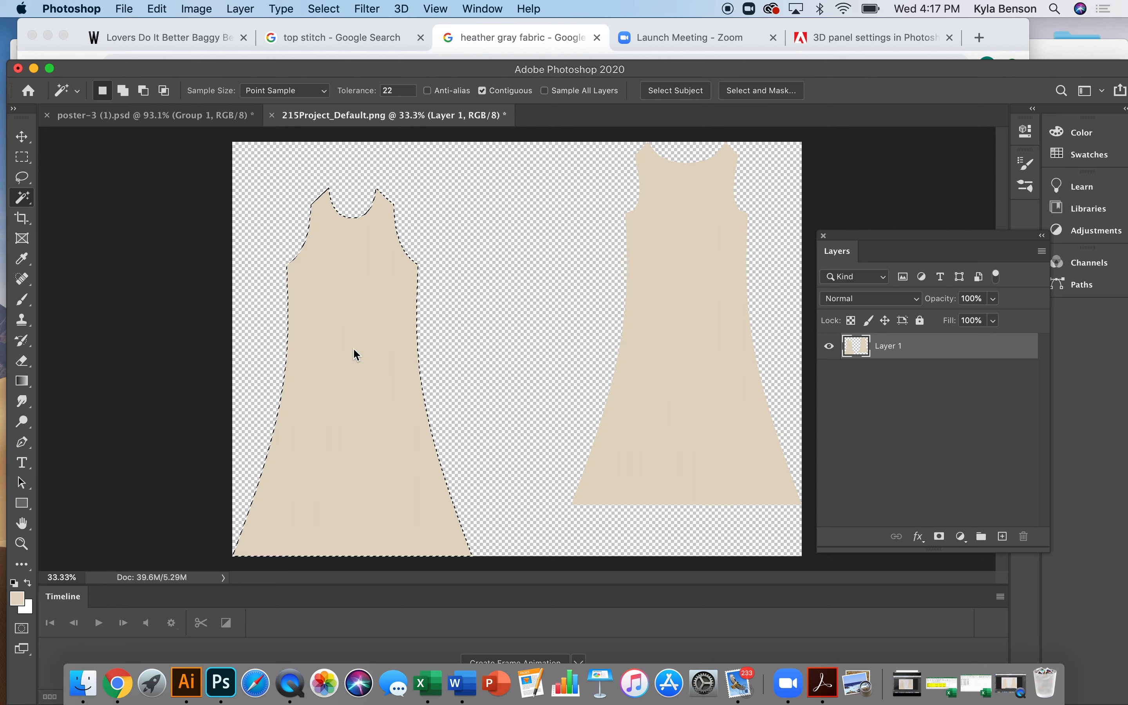
{"action": "left_click", "coordinate": [693, 330]}
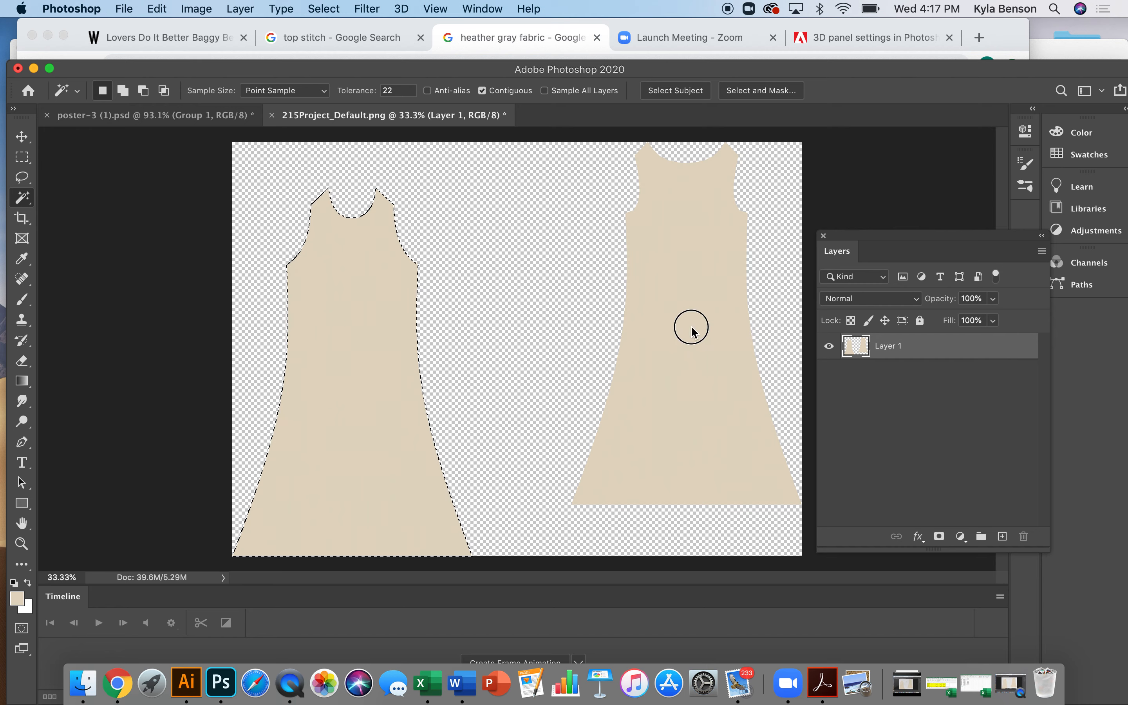
{"action": "left_click", "coordinate": [387, 336]}
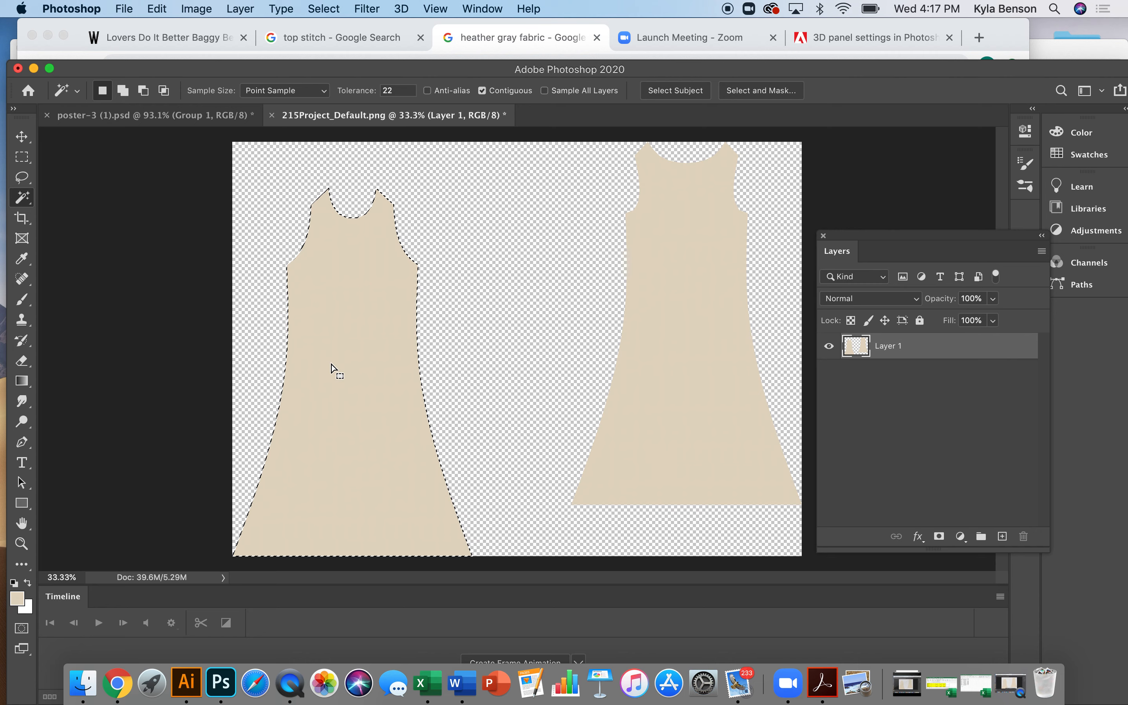
Step: Select both dress shapes by selecting the transparent background plus the right dress's neckline gap and inverting the selection
{"action": "left_click", "coordinate": [479, 287]}
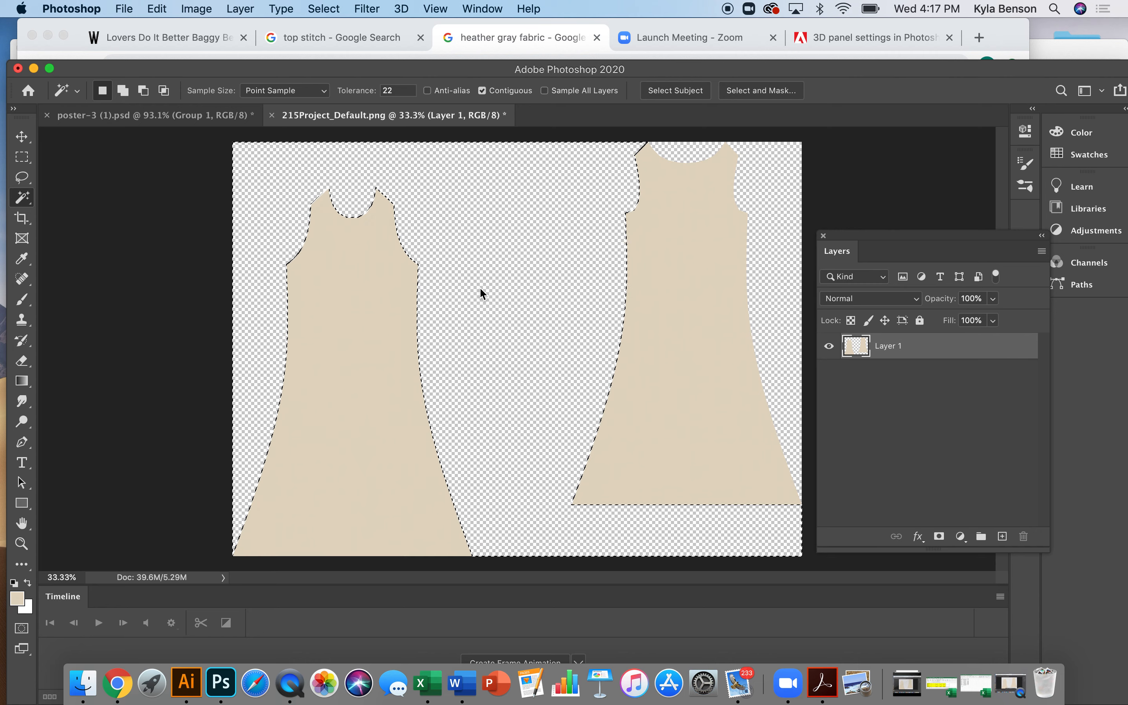
{"action": "left_click", "coordinate": [706, 149], "text": "shift"}
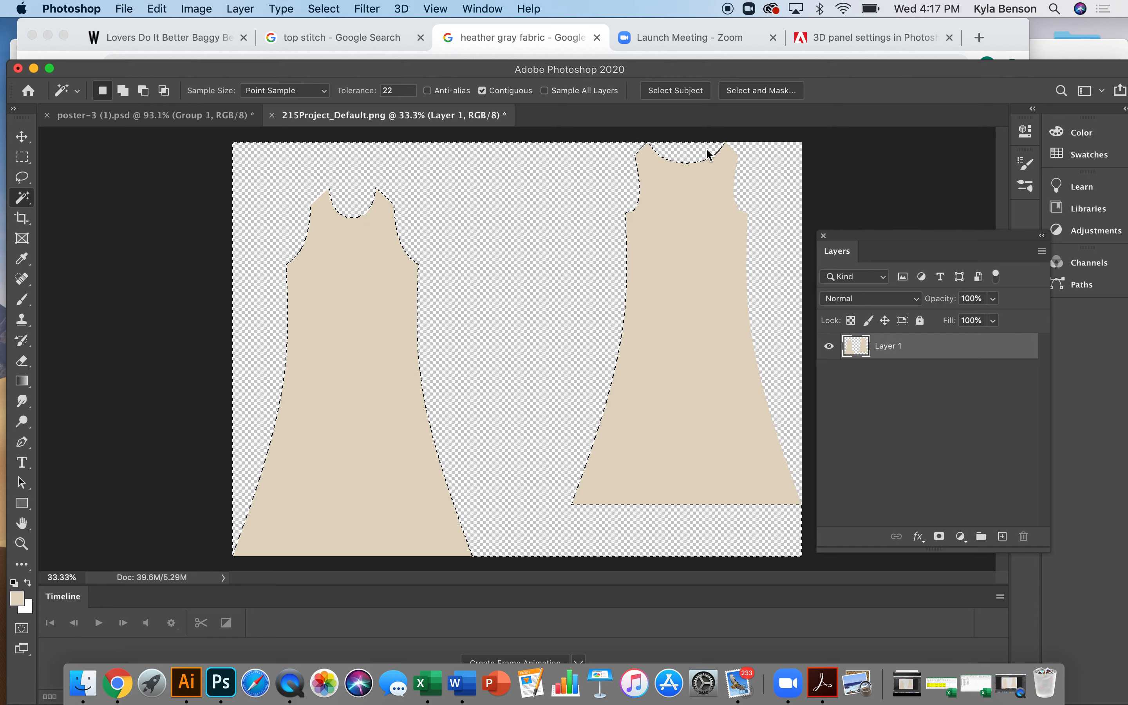
{"action": "left_click", "coordinate": [335, 11]}
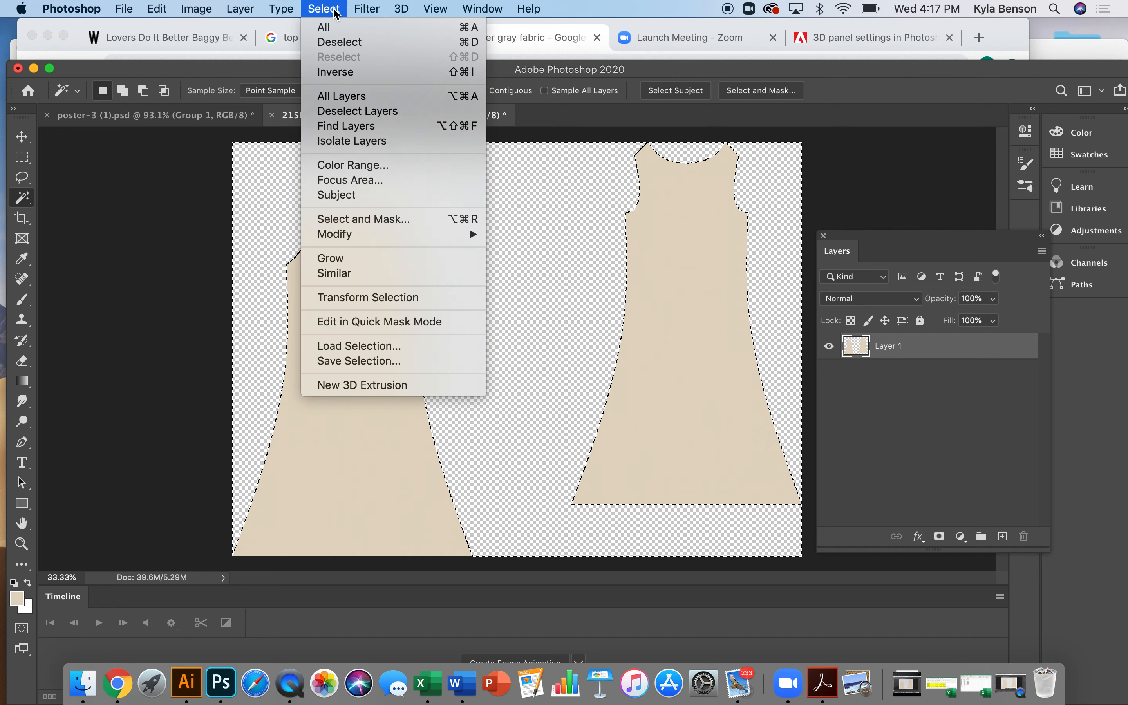
{"action": "left_click", "coordinate": [347, 71]}
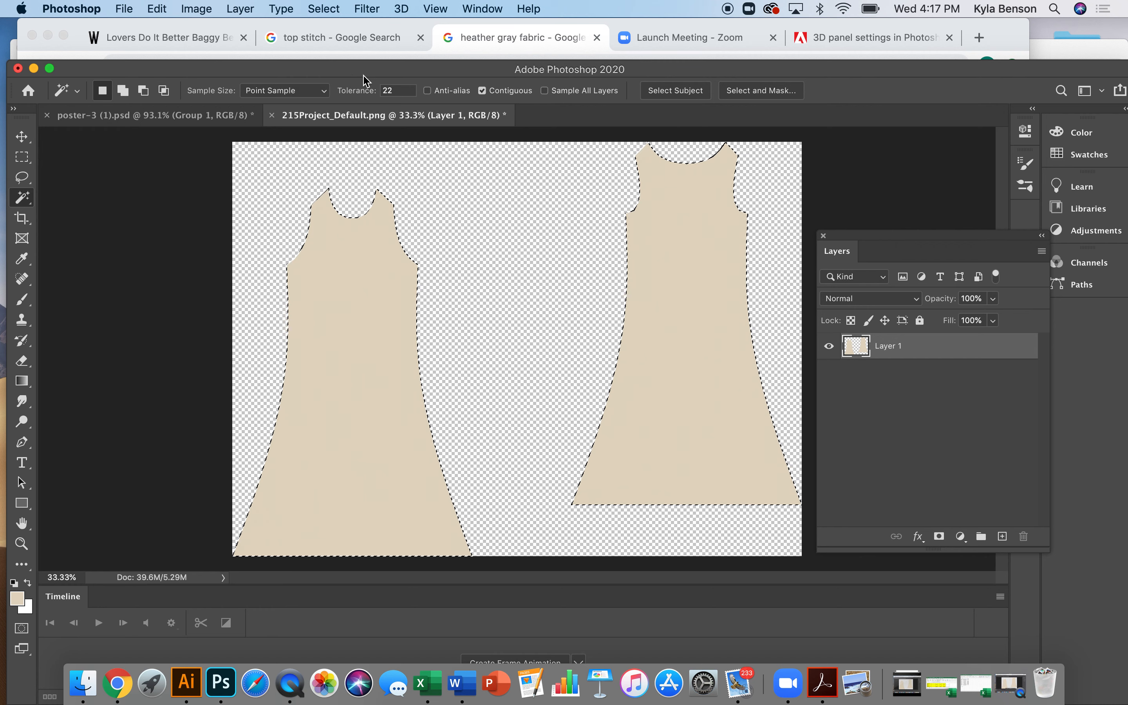
Step: Replace the selection so that only the left dress shape is selected
{"action": "left_click", "coordinate": [325, 354]}
{"action": "left_click", "coordinate": [341, 353]}
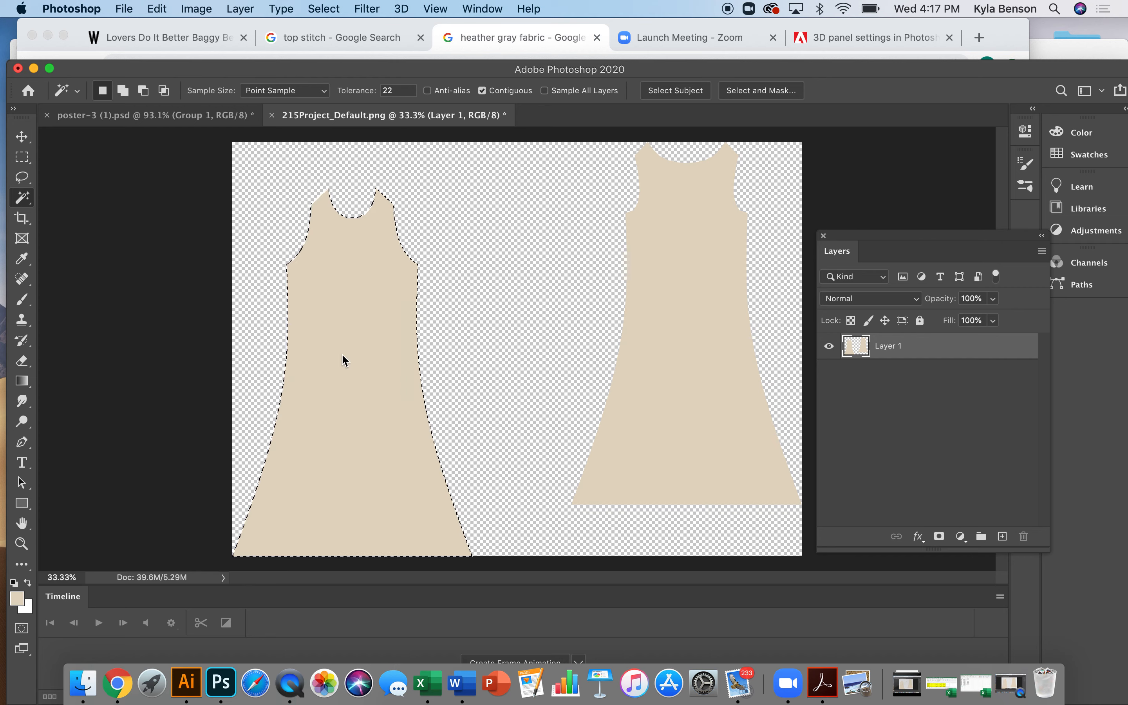
{"action": "left_click", "coordinate": [486, 334]}
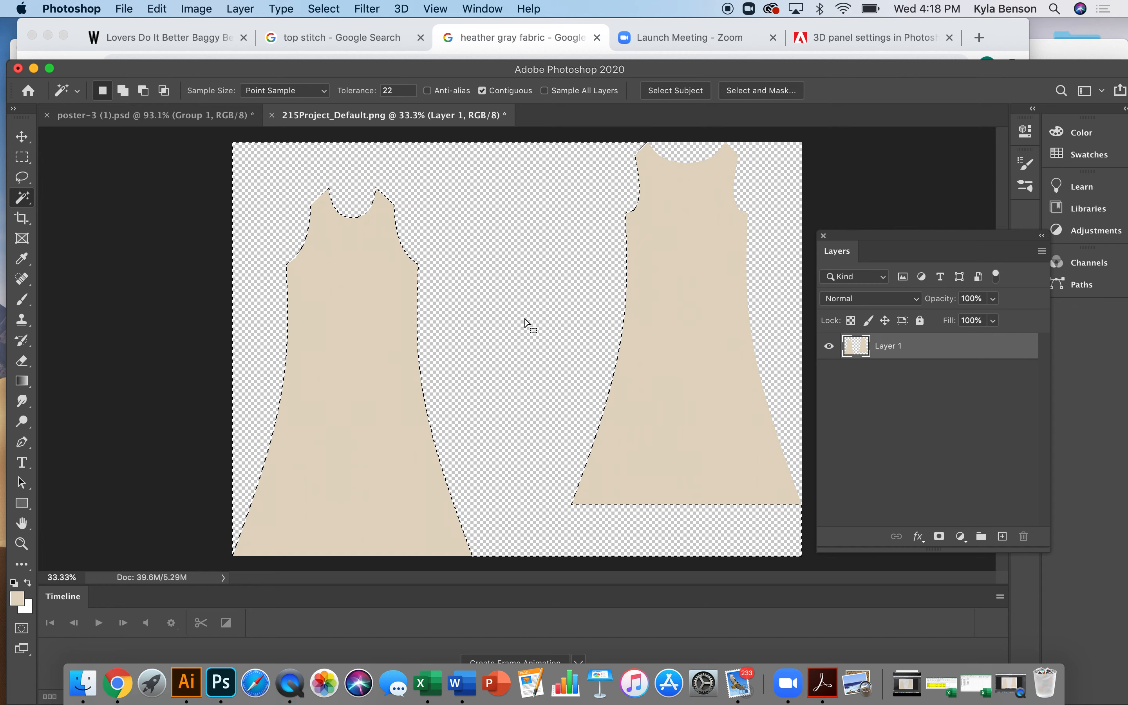
{"action": "left_click", "coordinate": [524, 343]}
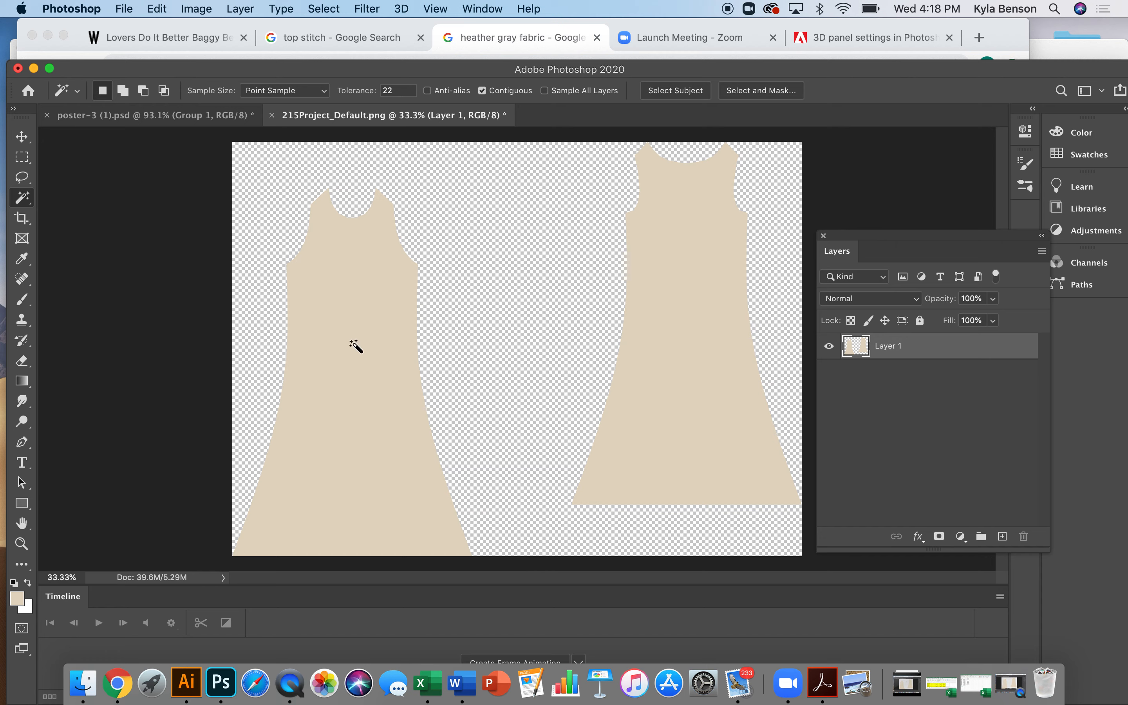
{"action": "left_click", "coordinate": [355, 345]}
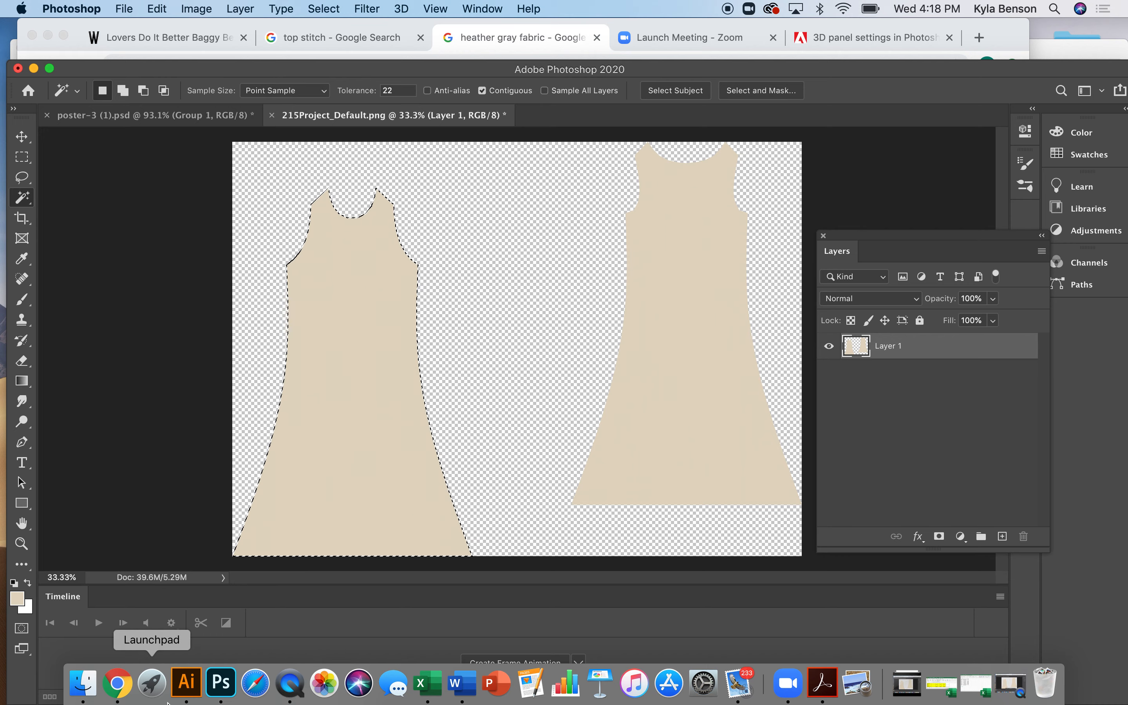
Step: Switch to Chrome and copy the enlarged Etsy image of the light heather gray rayon jersey knit
{"action": "left_click", "coordinate": [117, 683]}
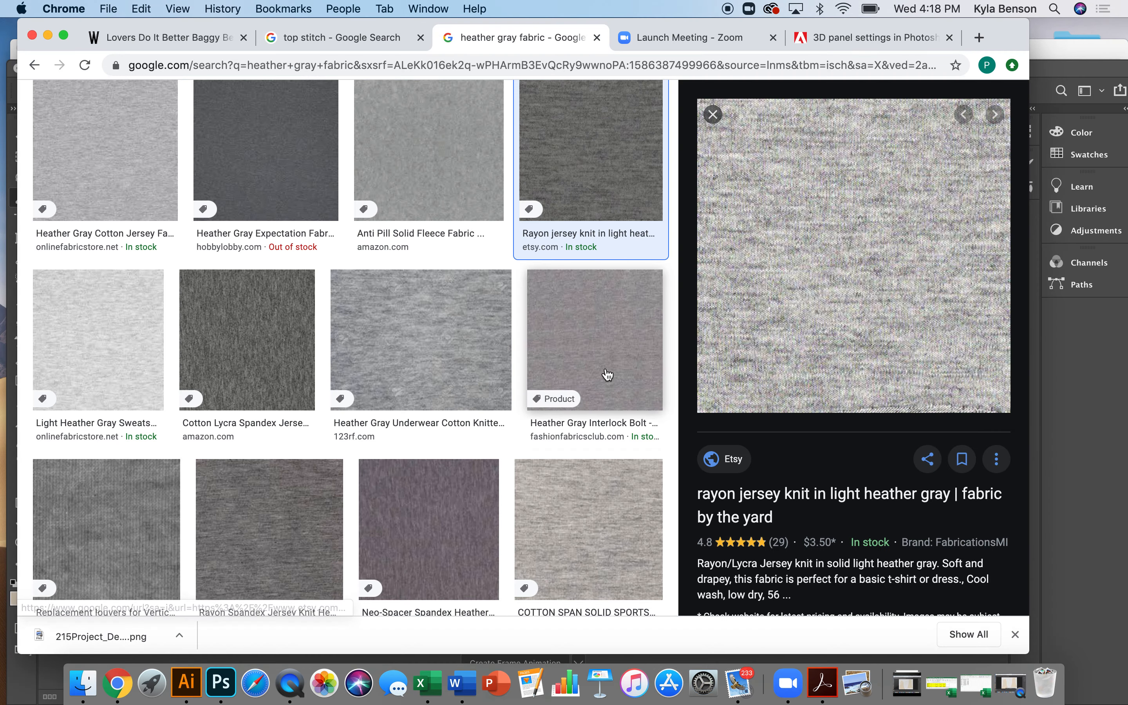
{"action": "right_click", "coordinate": [890, 242]}
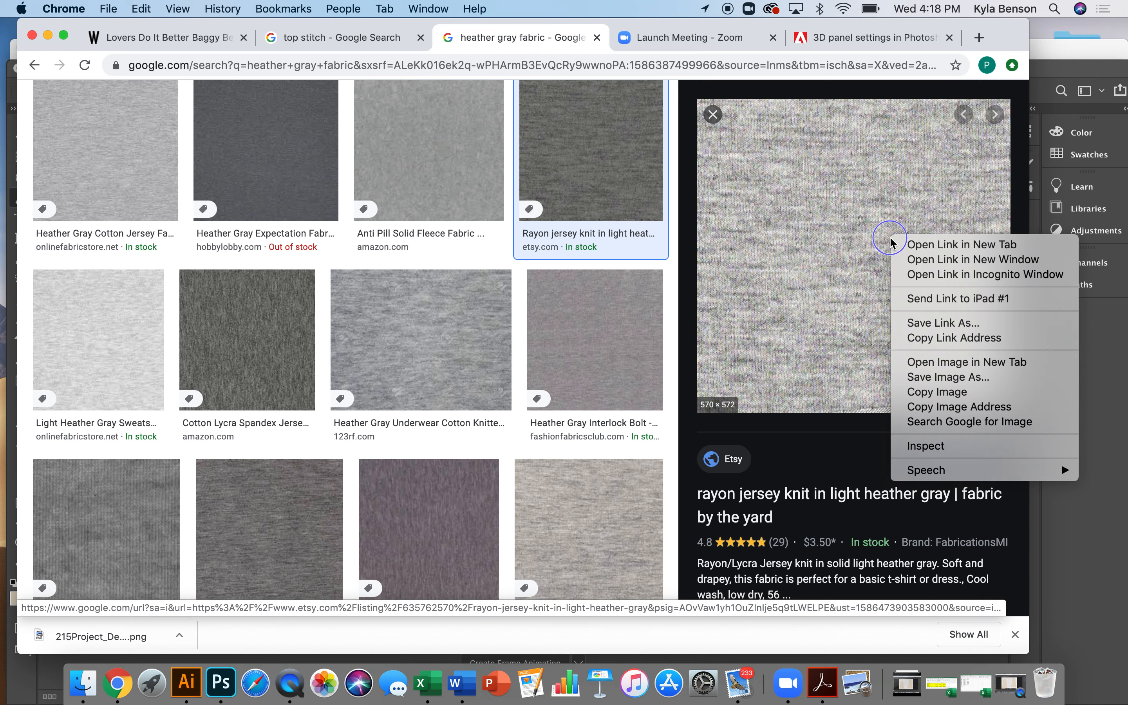
{"action": "left_click", "coordinate": [911, 393]}
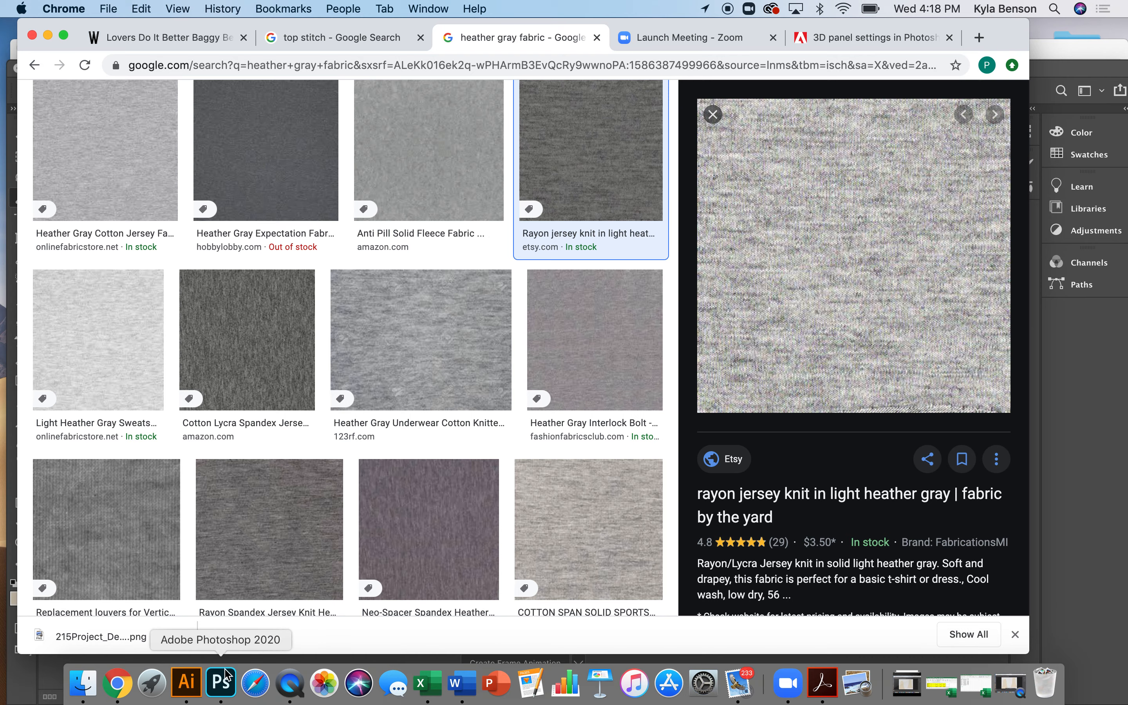
Step: Switch back to Photoshop and use Paste Into to place the copied fabric inside the left dress selection
{"action": "left_click", "coordinate": [221, 683]}
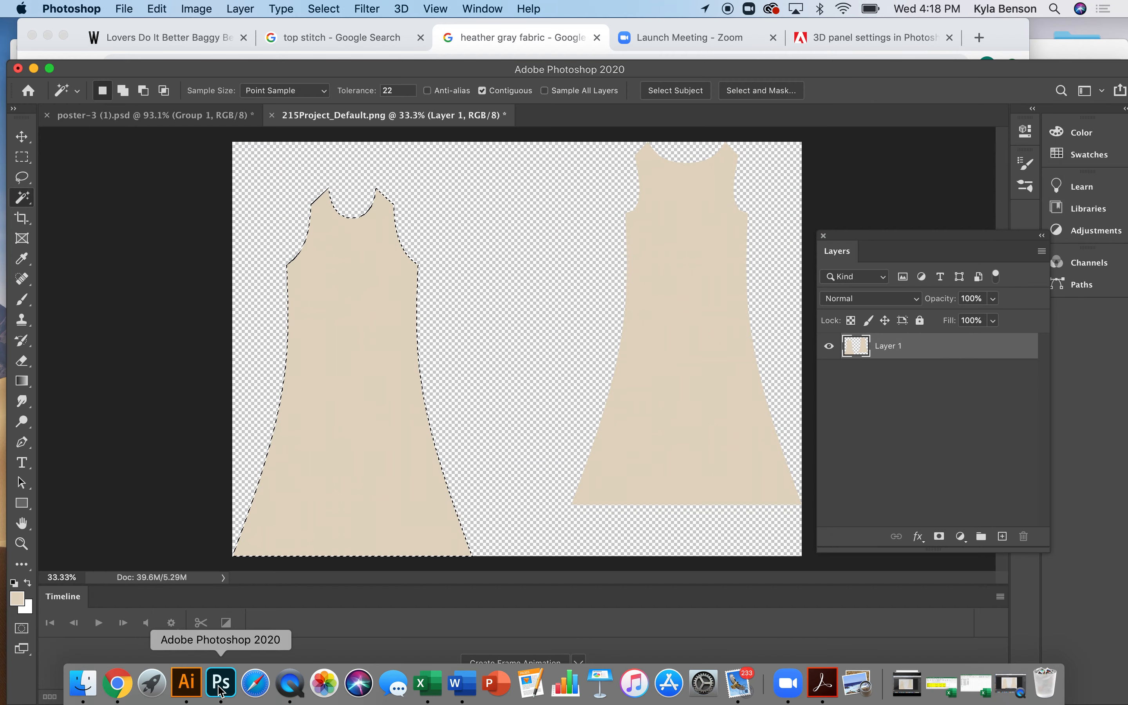
{"action": "left_click", "coordinate": [157, 10]}
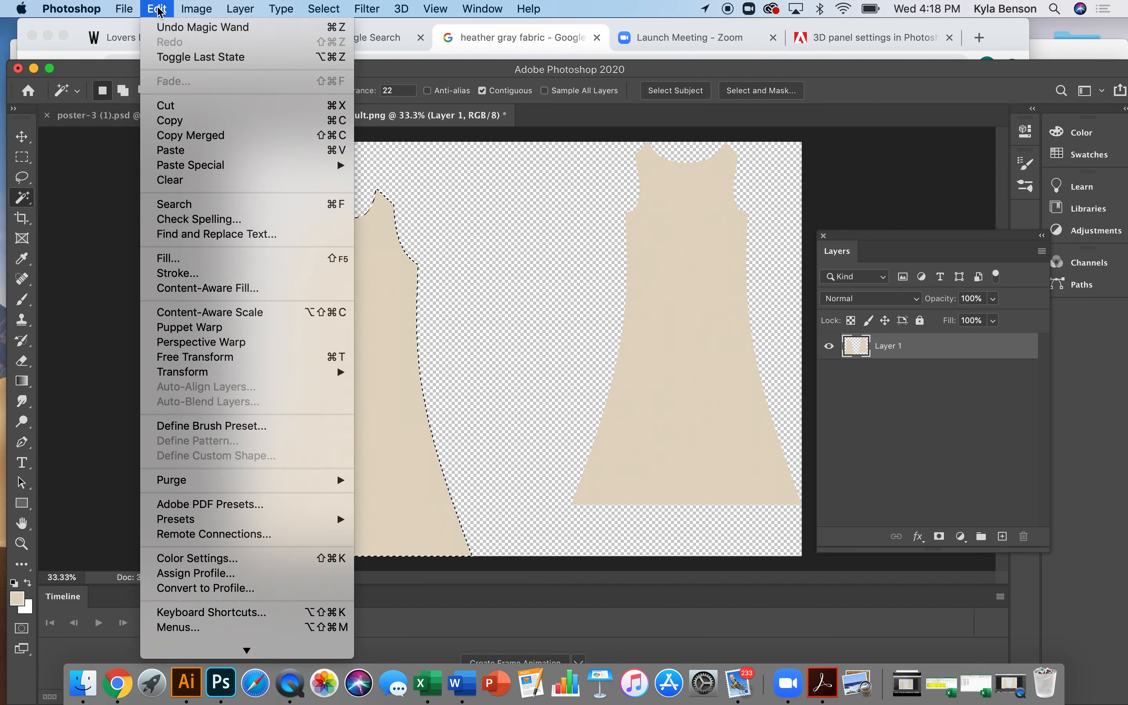
{"action": "mouse_move", "coordinate": [192, 166]}
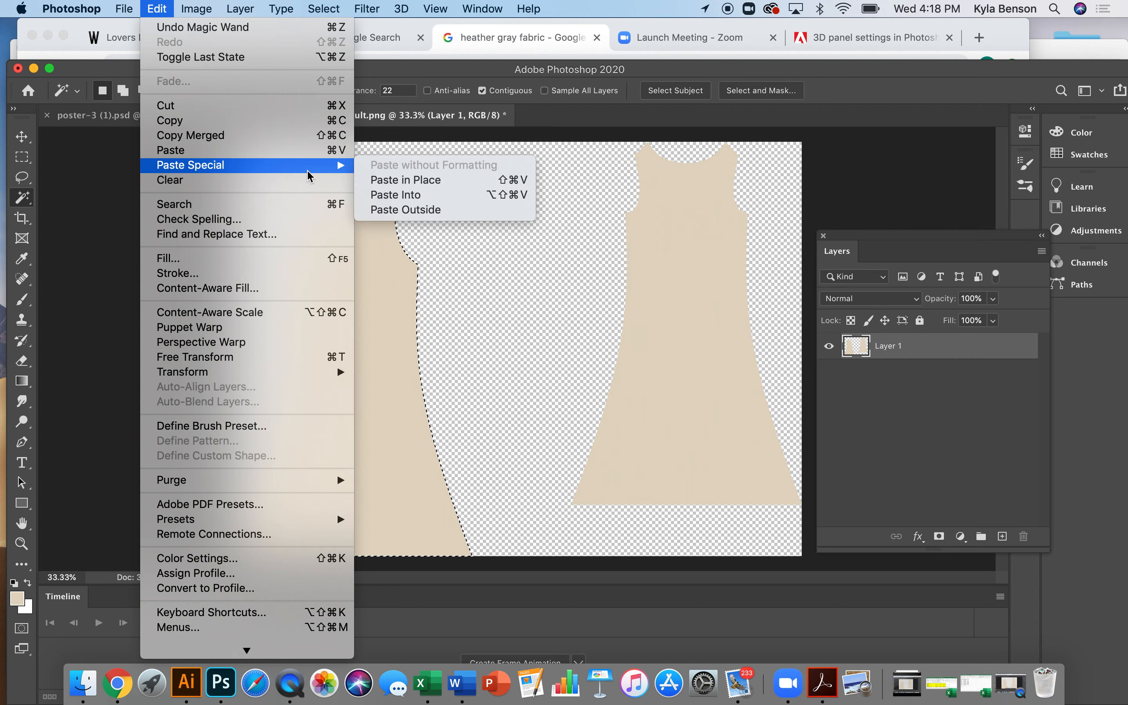
{"action": "left_click", "coordinate": [441, 195]}
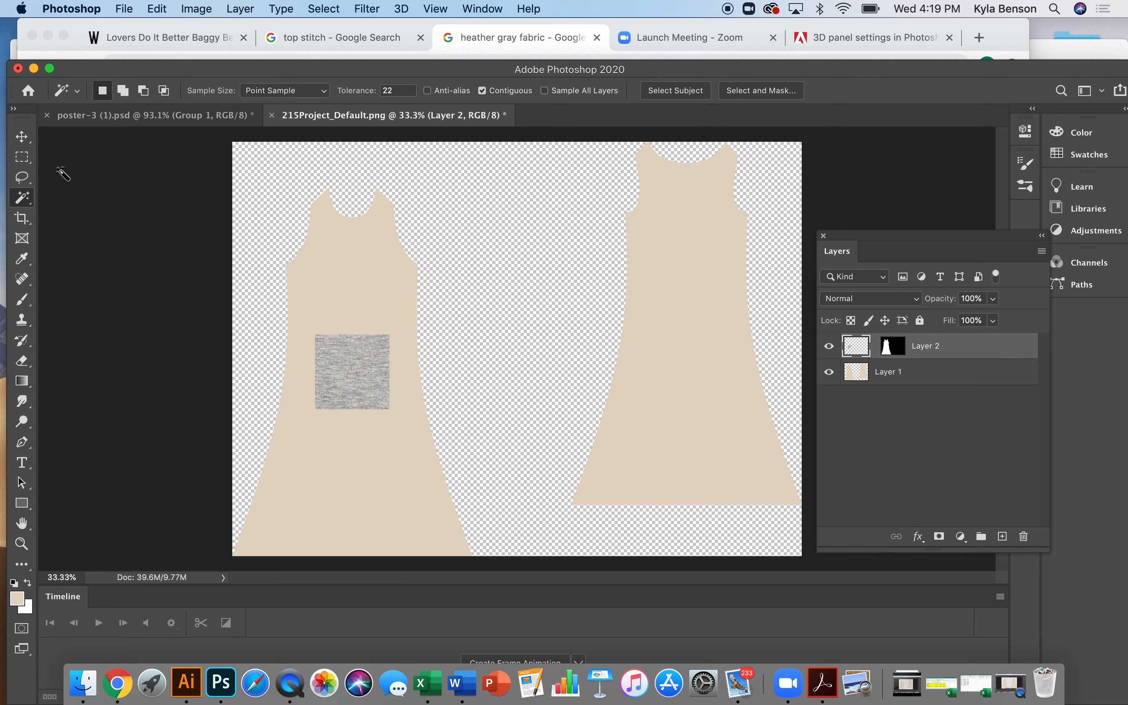
Step: Move the pasted fabric swatch within the left dress, placing it around the middle of the garment
{"action": "left_click", "coordinate": [22, 137]}
{"action": "left_click_drag", "start_coordinate": [365, 351], "coordinate": [328, 365]}
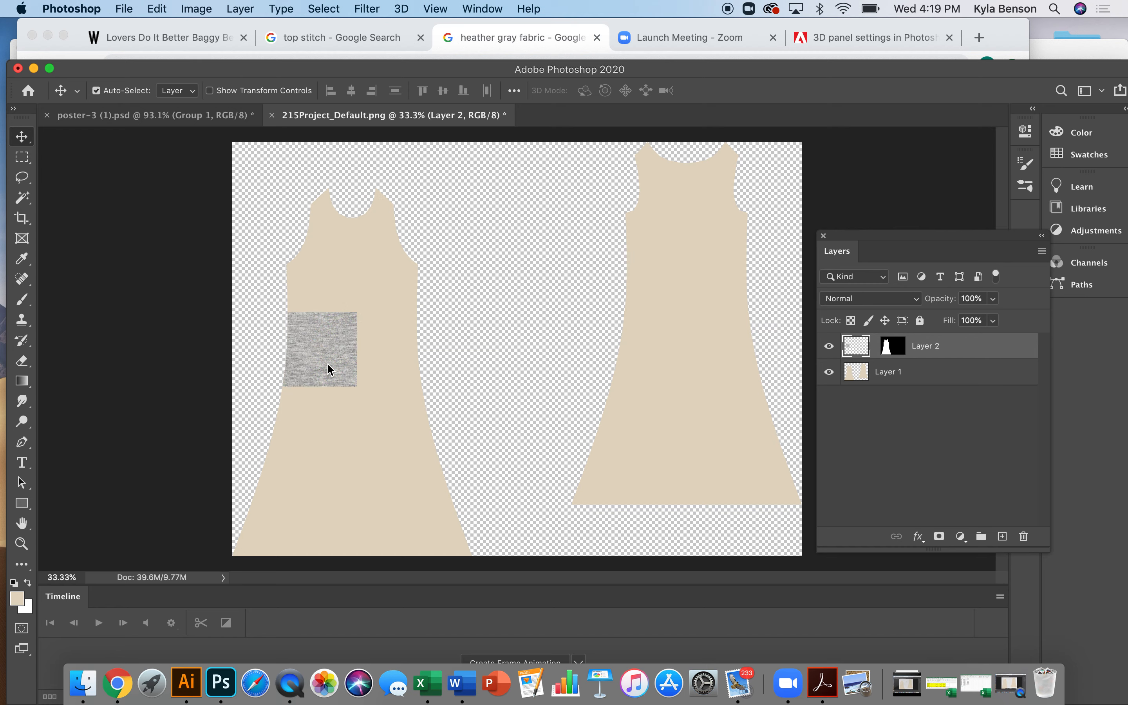
{"action": "left_click_drag", "start_coordinate": [328, 365], "coordinate": [353, 368]}
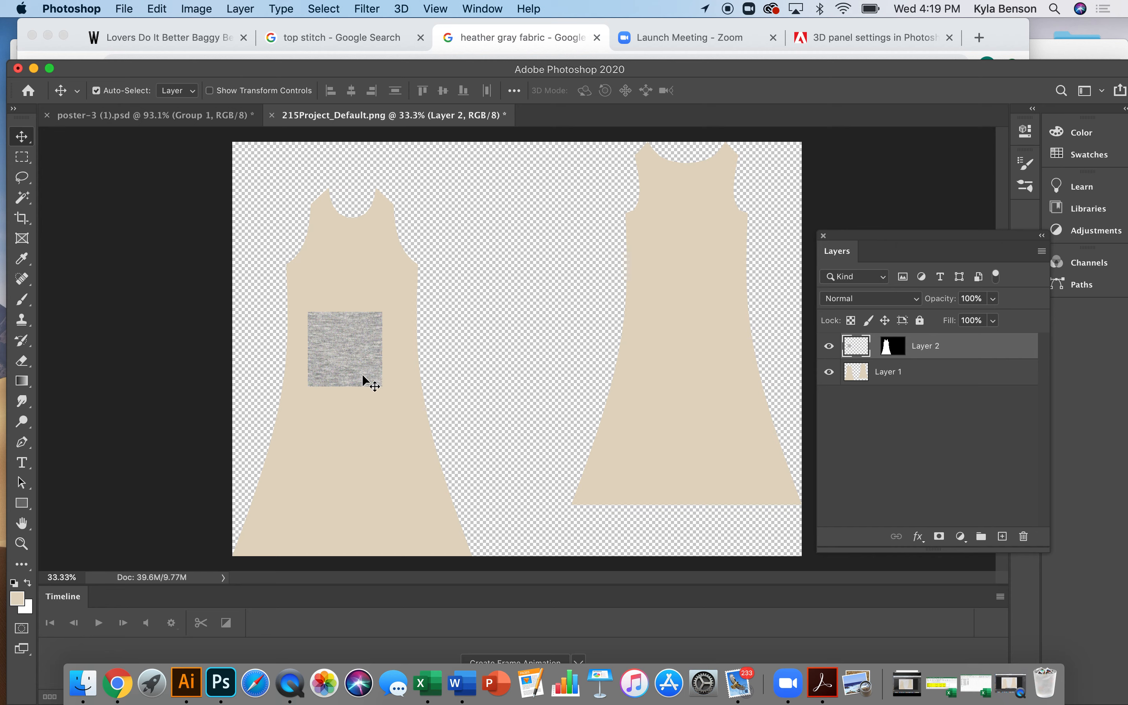
Step: Free Transform the fabric swatch to about 494% so it covers the entire left dress, and apply the transformation
{"action": "key", "text": "super+t"}
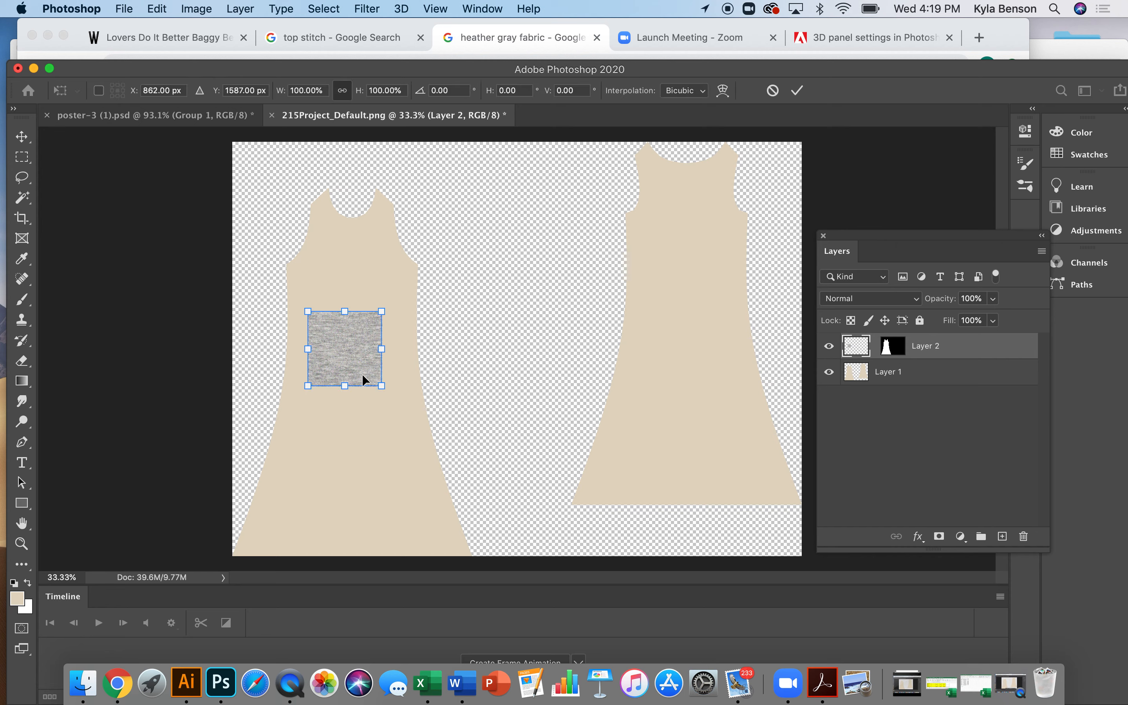
{"action": "left_click", "coordinate": [164, 9]}
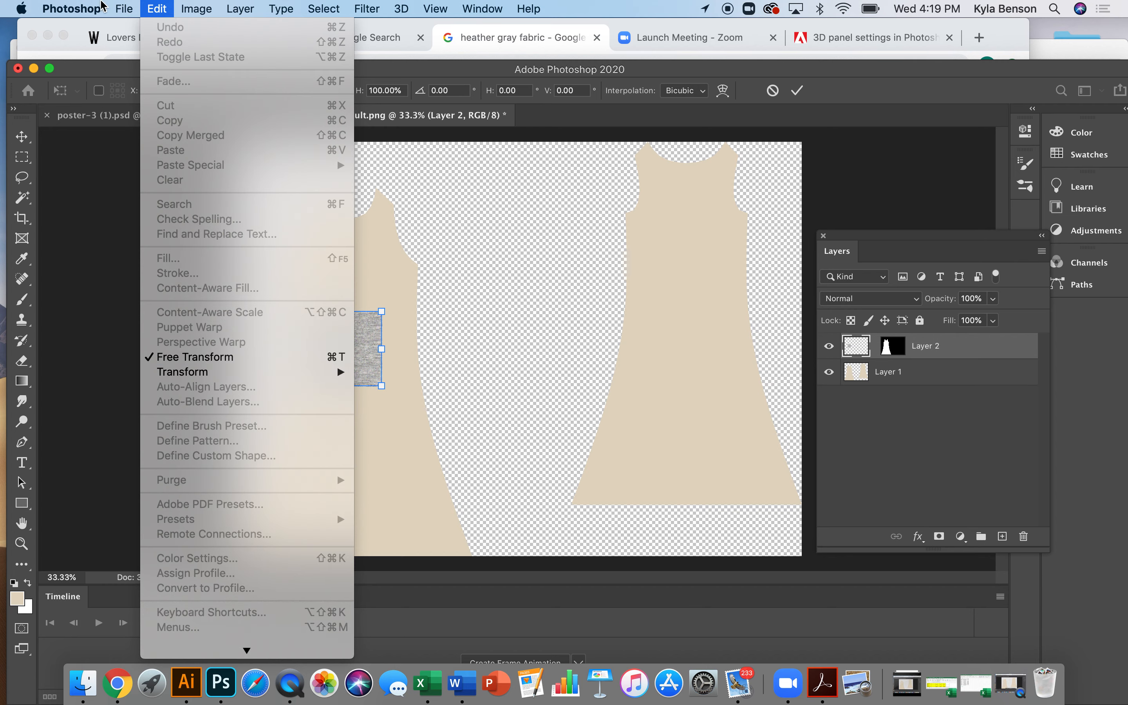
{"action": "left_click", "coordinate": [157, 10]}
{"action": "left_click_drag", "start_coordinate": [381, 311], "coordinate": [532, 193]}
{"action": "left_click_drag", "start_coordinate": [309, 383], "coordinate": [183, 567]}
{"action": "left_click_drag", "start_coordinate": [312, 517], "coordinate": [311, 532]}
{"action": "left_click_drag", "start_coordinate": [522, 201], "coordinate": [515, 193]}
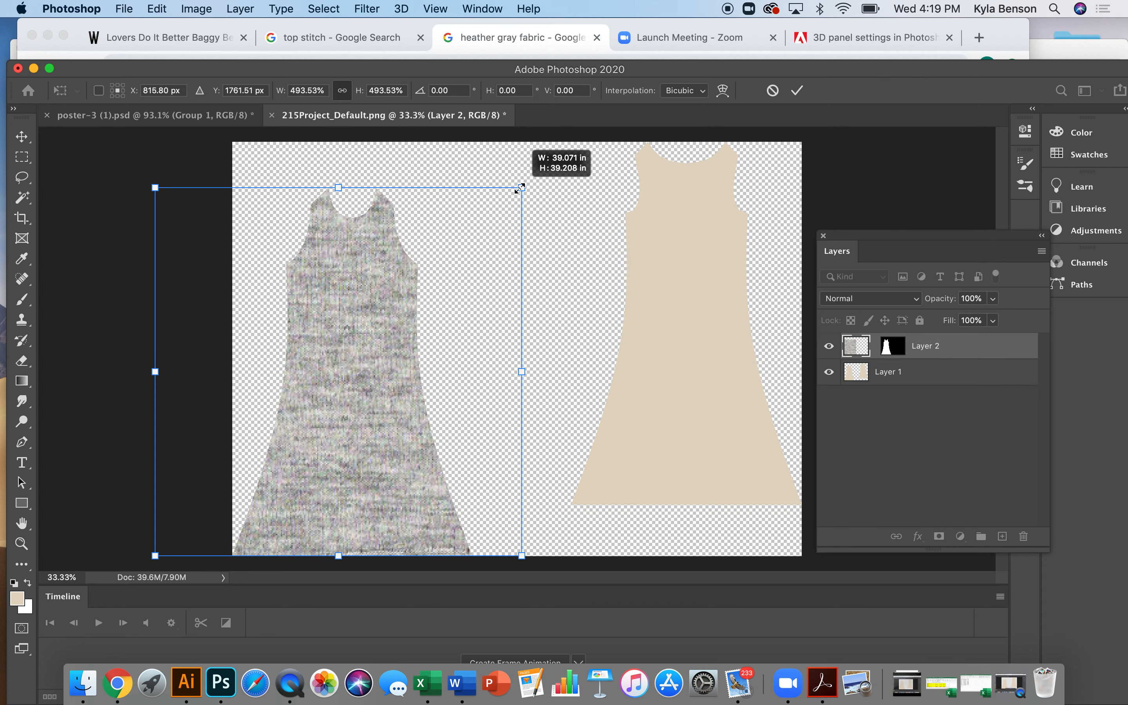
{"action": "double_click", "coordinate": [352, 353]}
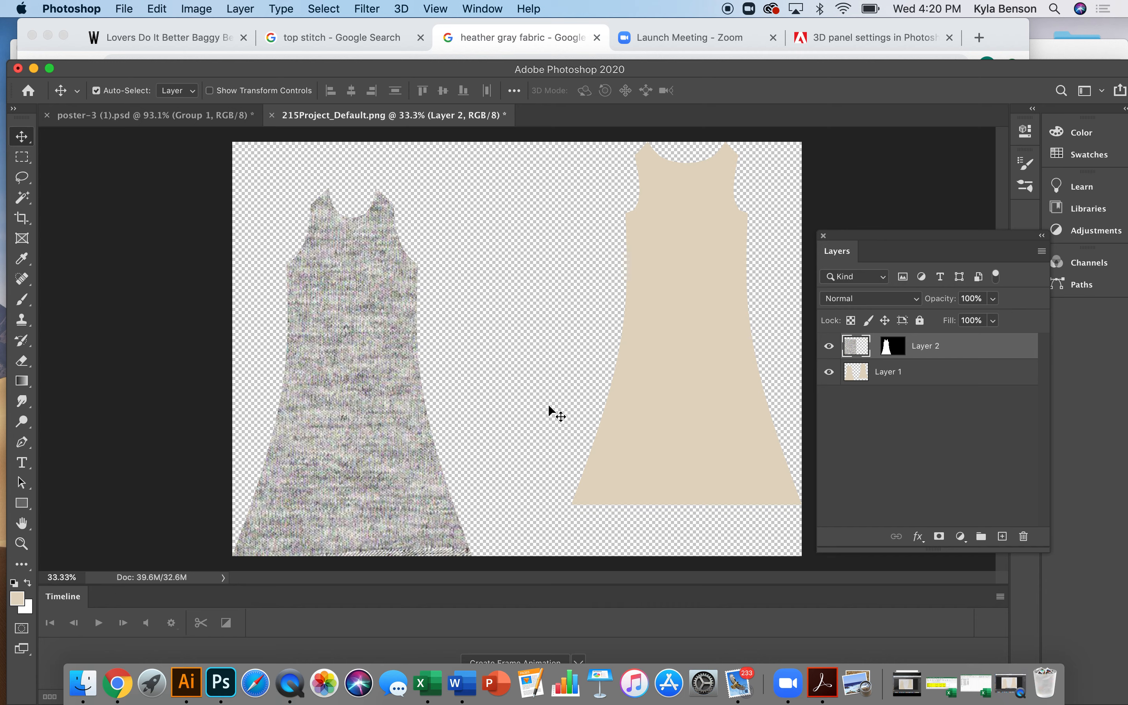
Step: Paste another copy of the fabric swatch and position it in the empty space between the two dresses
{"action": "key", "text": "super+v"}
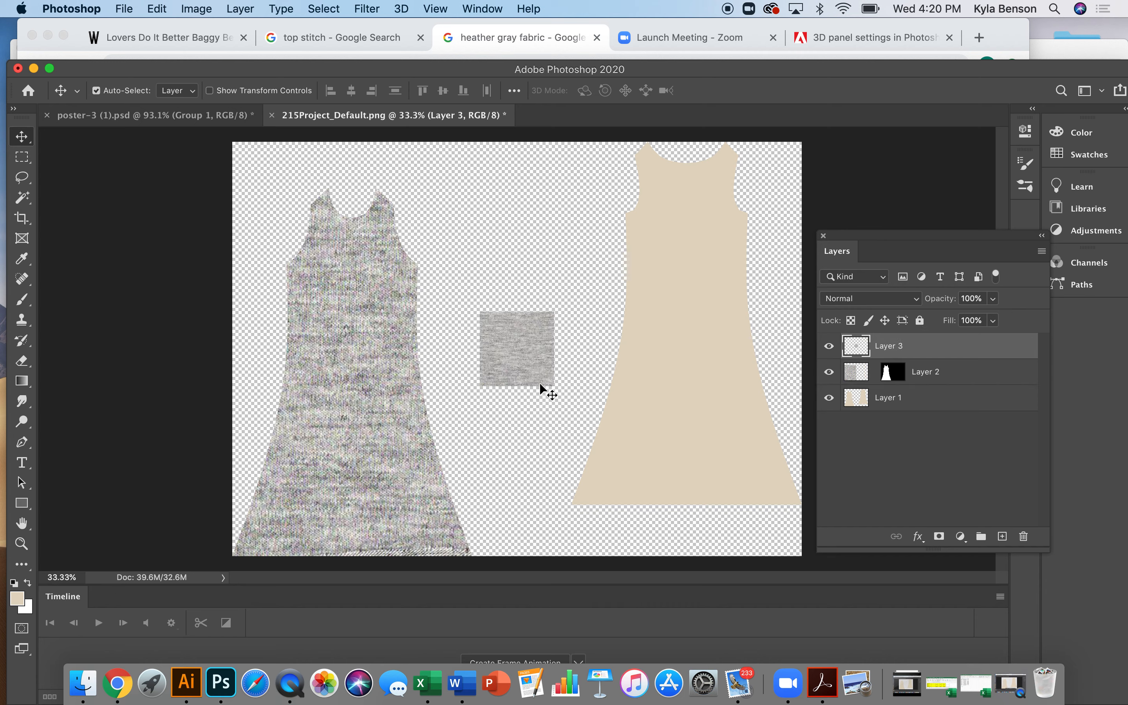
{"action": "left_click_drag", "start_coordinate": [527, 350], "coordinate": [526, 331]}
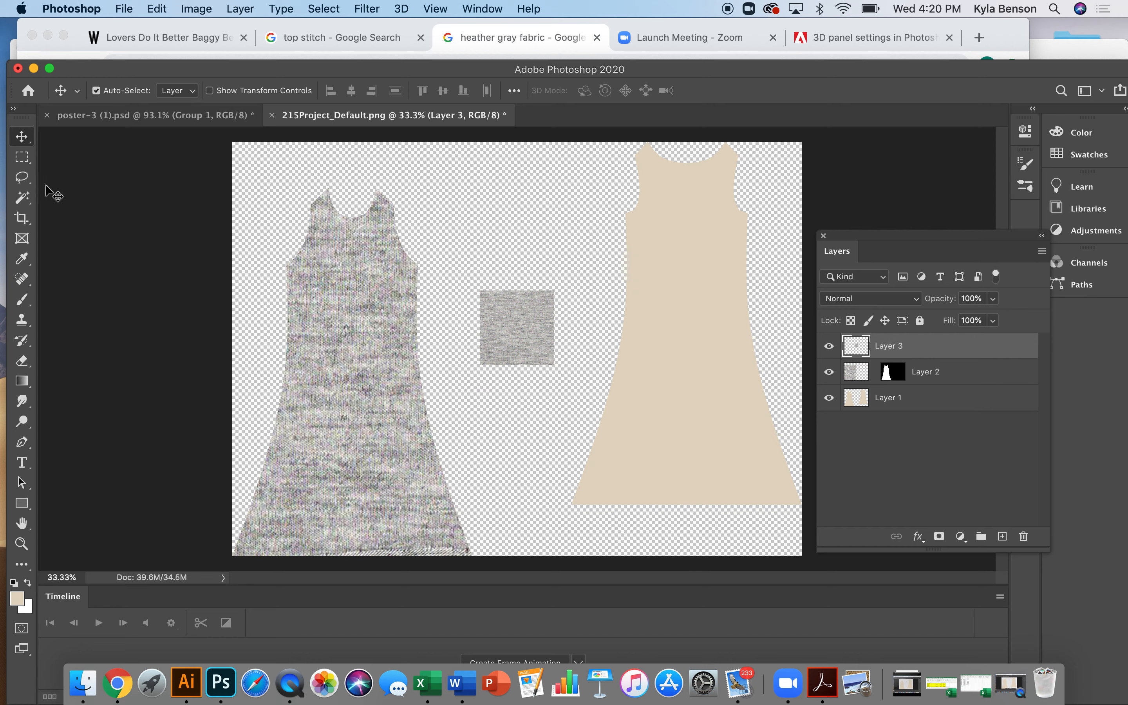
Step: Select the small fabric swatch by selecting the area around it with the Magic Wand and inverting the selection
{"action": "left_click", "coordinate": [22, 198]}
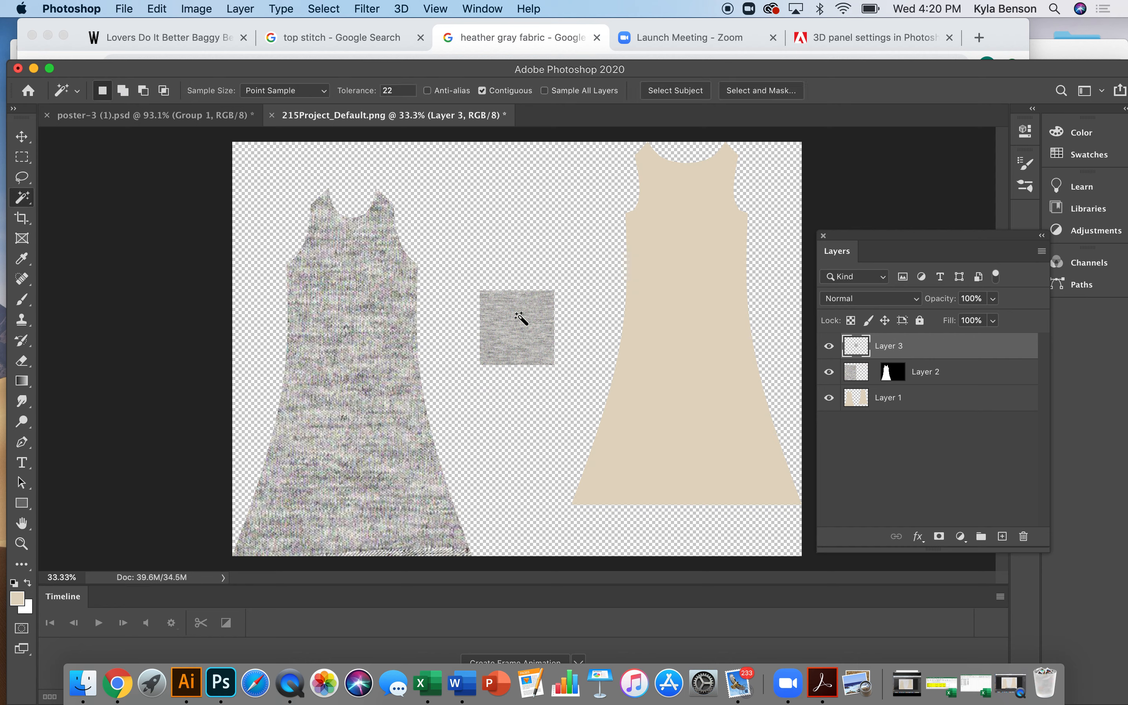
{"action": "left_click", "coordinate": [510, 333]}
{"action": "left_click", "coordinate": [530, 343]}
{"action": "left_click", "coordinate": [539, 326]}
{"action": "left_click", "coordinate": [519, 325]}
{"action": "left_click", "coordinate": [542, 226]}
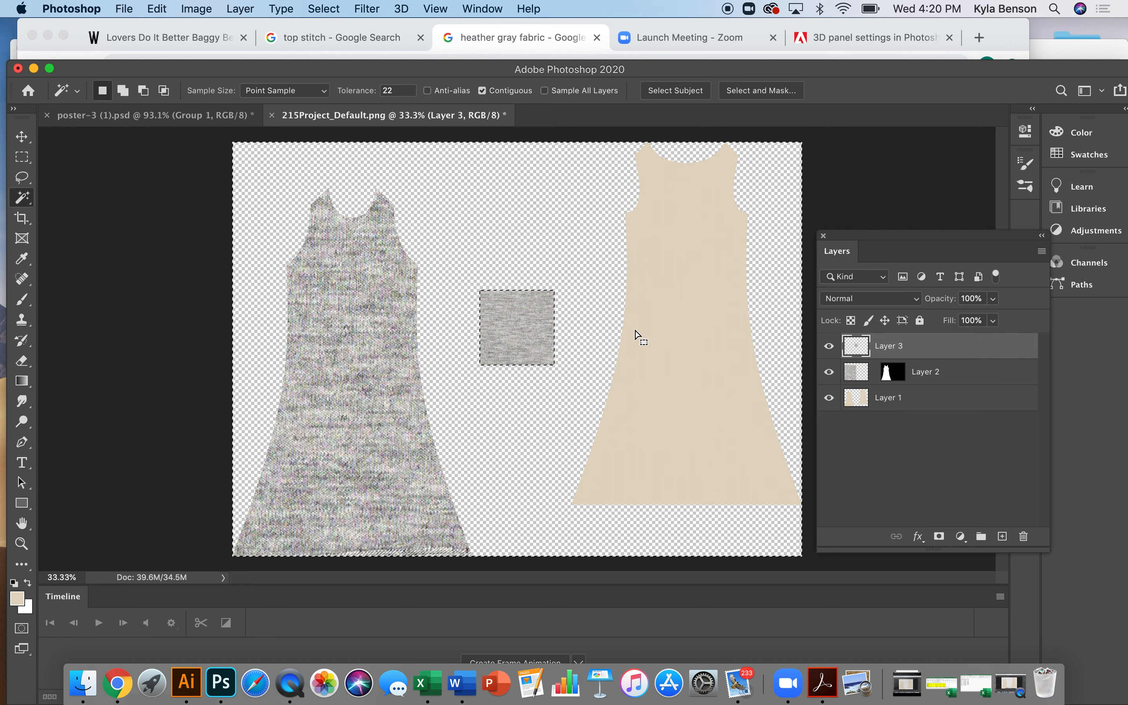
{"action": "left_click", "coordinate": [326, 9]}
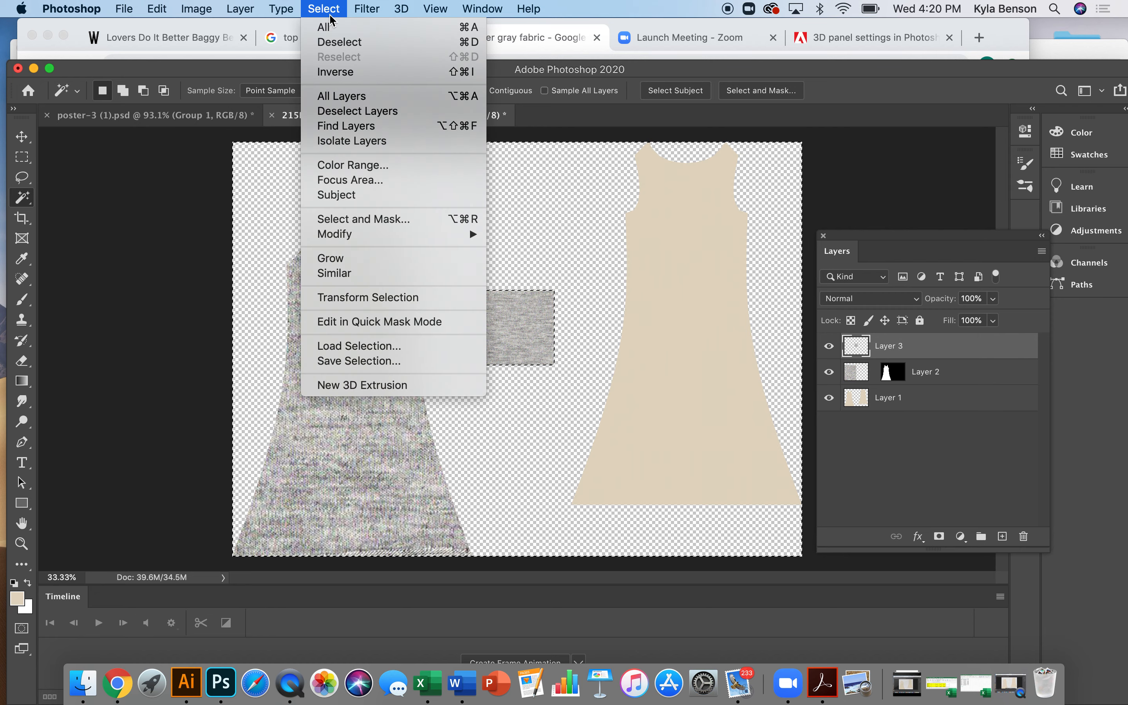
{"action": "left_click", "coordinate": [360, 74]}
{"action": "left_click", "coordinate": [362, 75]}
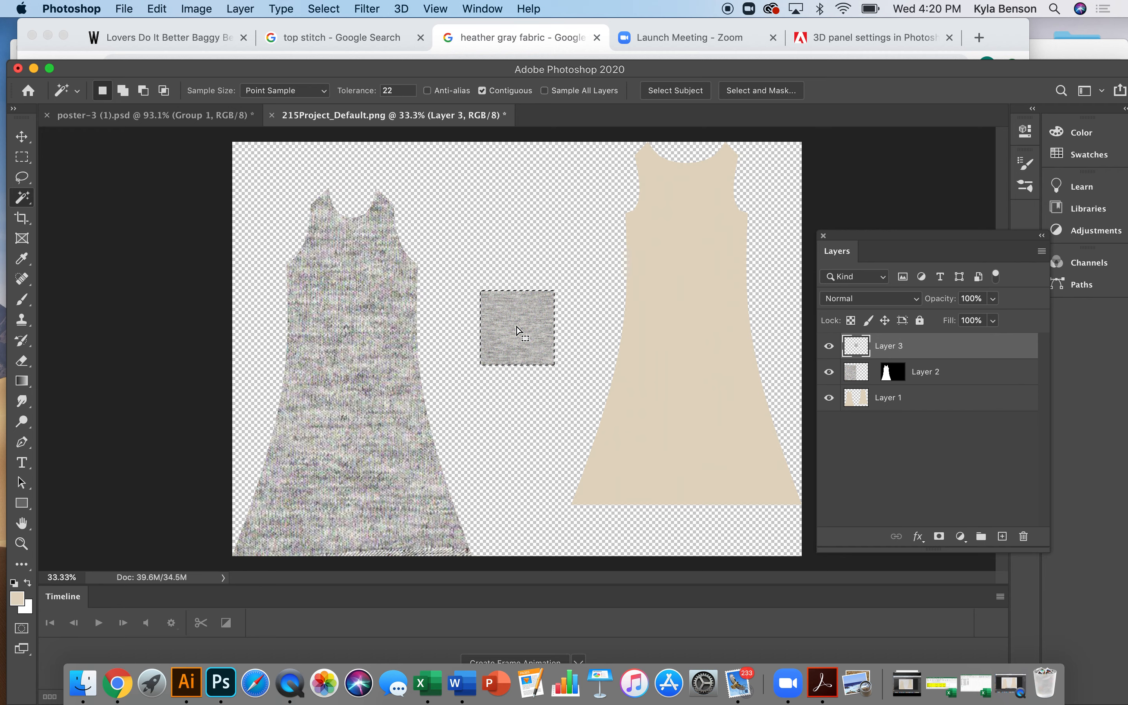
Step: Define the selected swatch as a pattern named "heather gray fabric" and clear the selection
{"action": "left_click", "coordinate": [164, 10]}
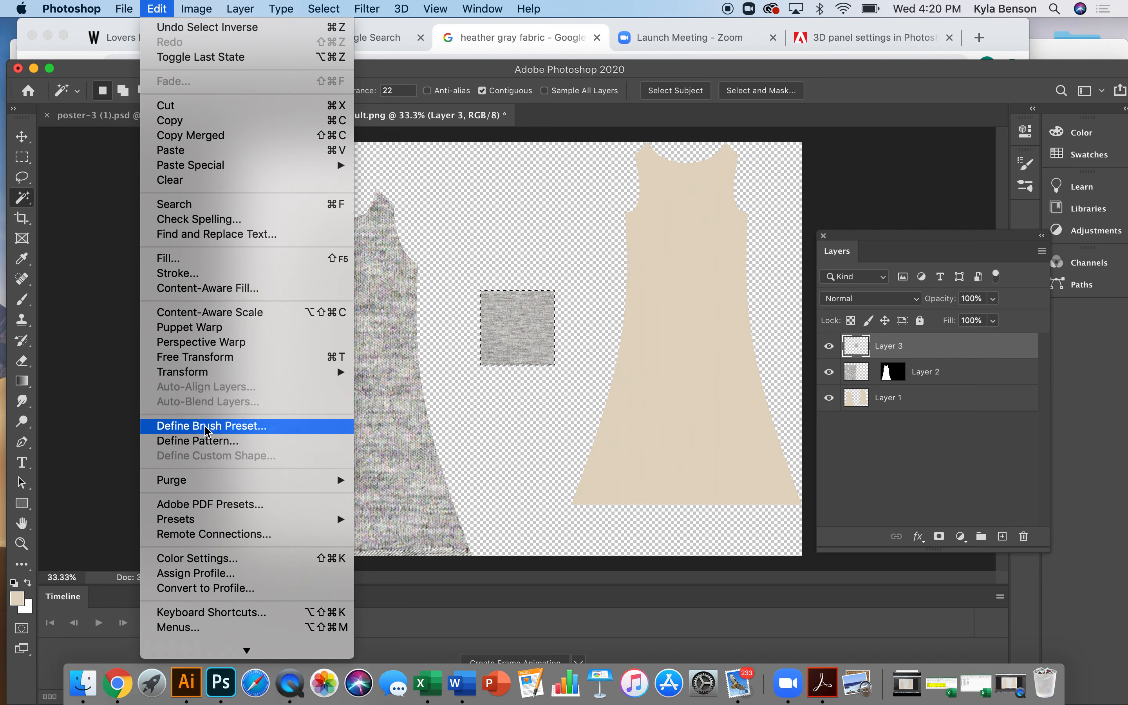
{"action": "left_click", "coordinate": [208, 441]}
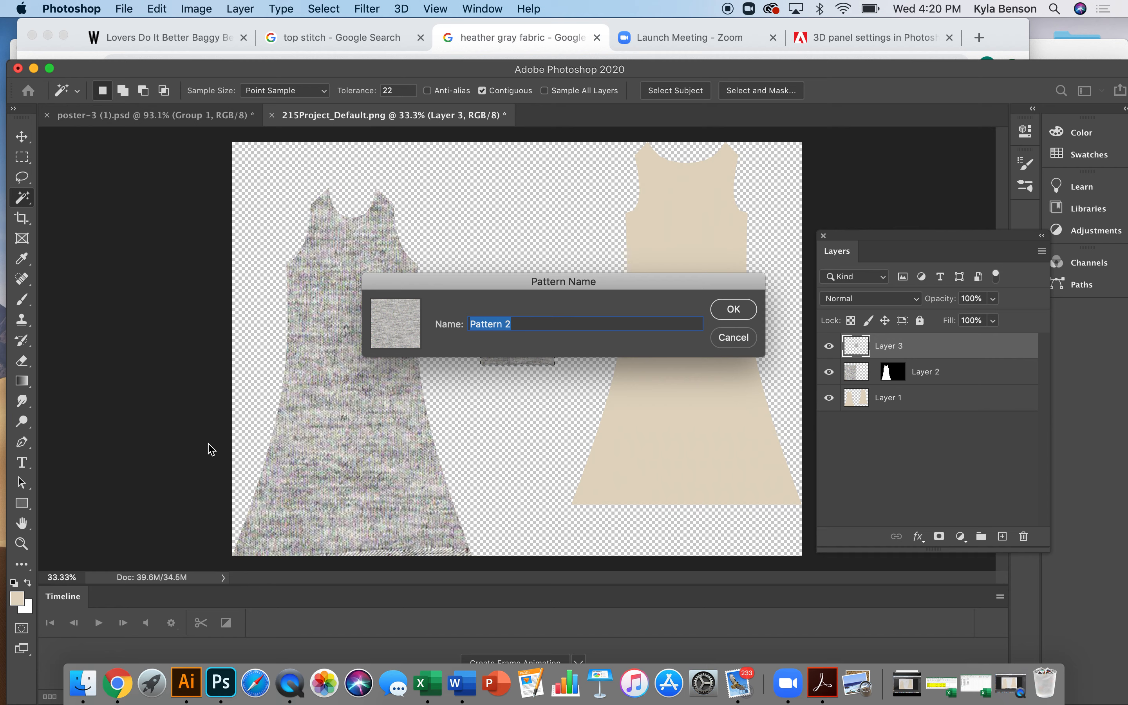
{"action": "type", "text": "heather gray fa"}
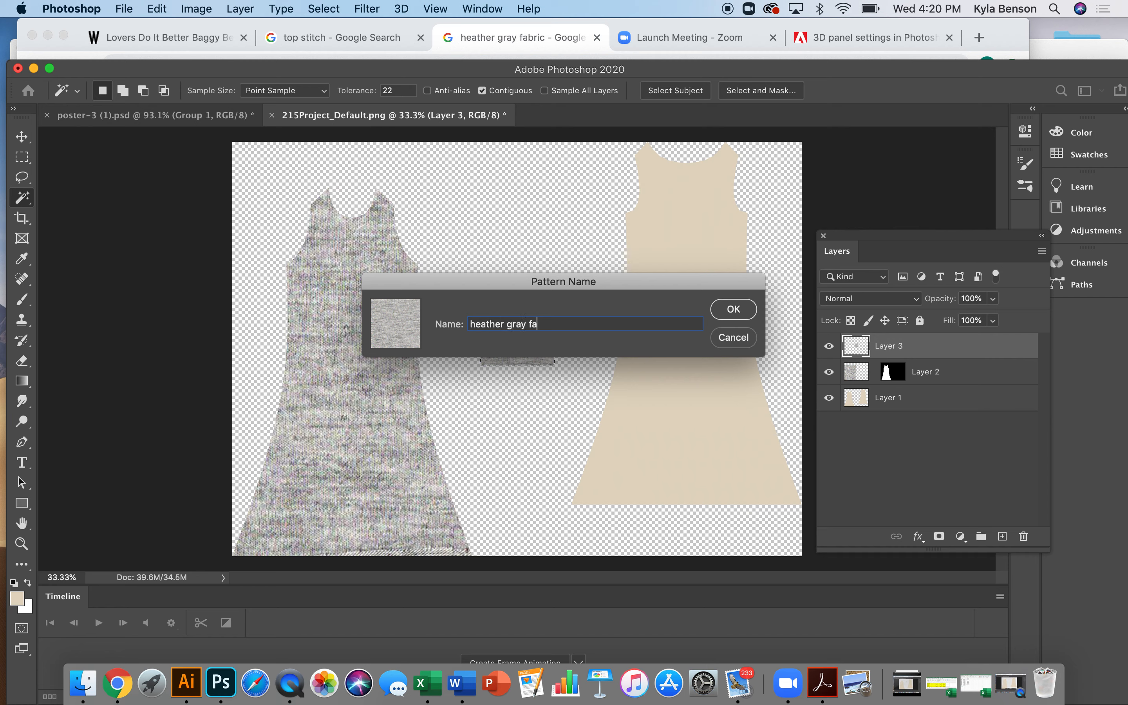
{"action": "type", "text": "bric"}
{"action": "left_click", "coordinate": [731, 312]}
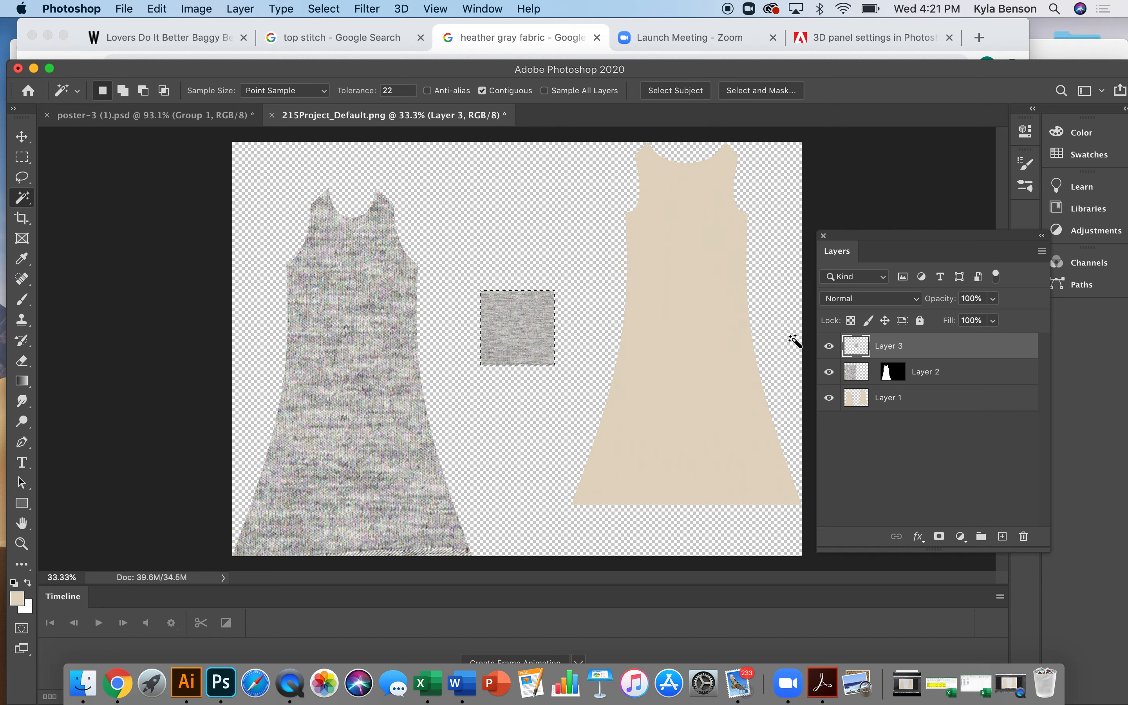
{"action": "key", "text": "super+d"}
Step: Hide the swatch on Layer 3 and select the beige right dress on Layer 1 with the Magic Wand
{"action": "left_click", "coordinate": [829, 348]}
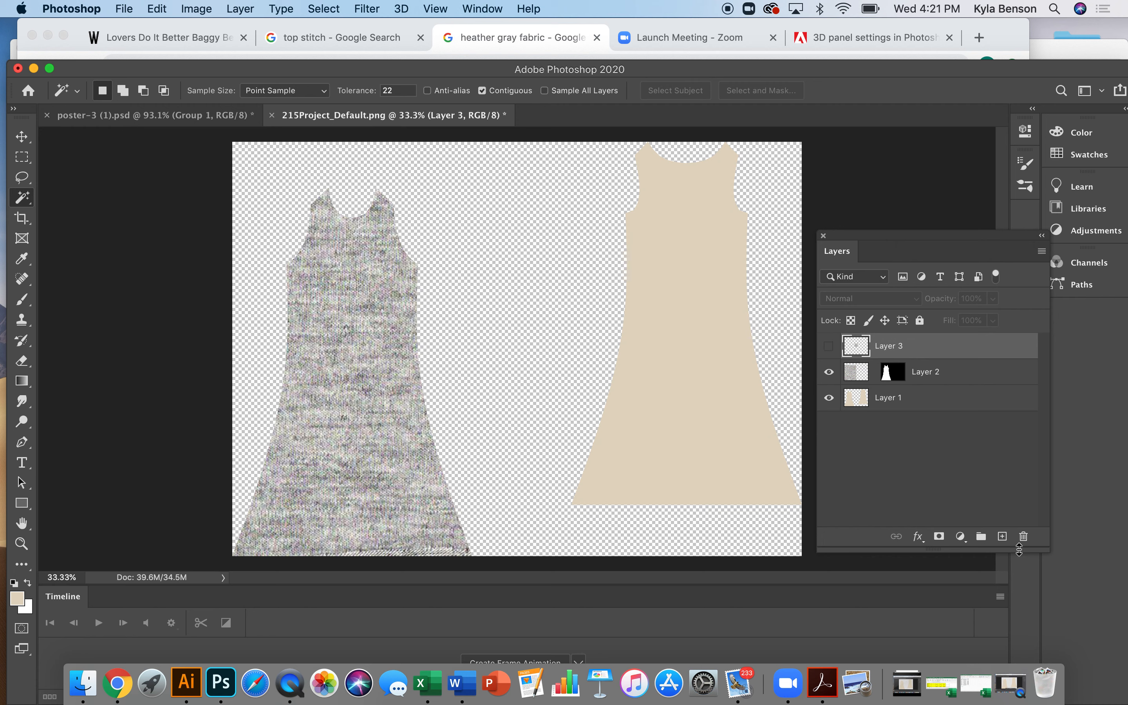
{"action": "left_click", "coordinate": [728, 376]}
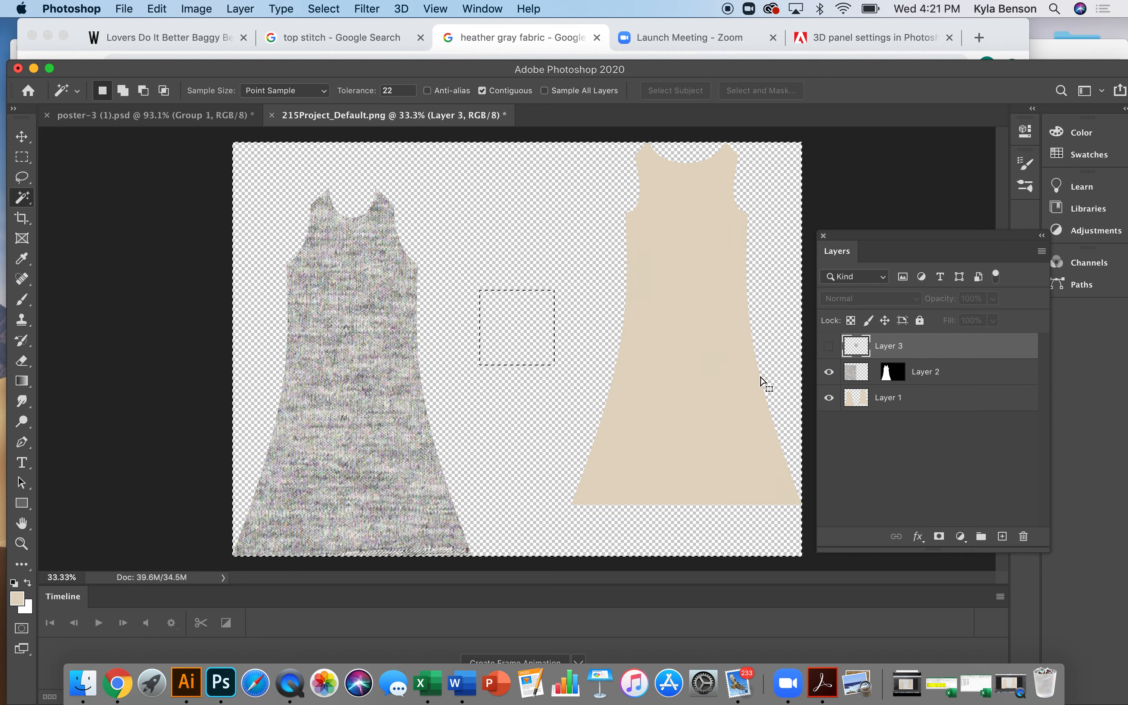
{"action": "left_click", "coordinate": [892, 400]}
{"action": "left_click", "coordinate": [721, 296]}
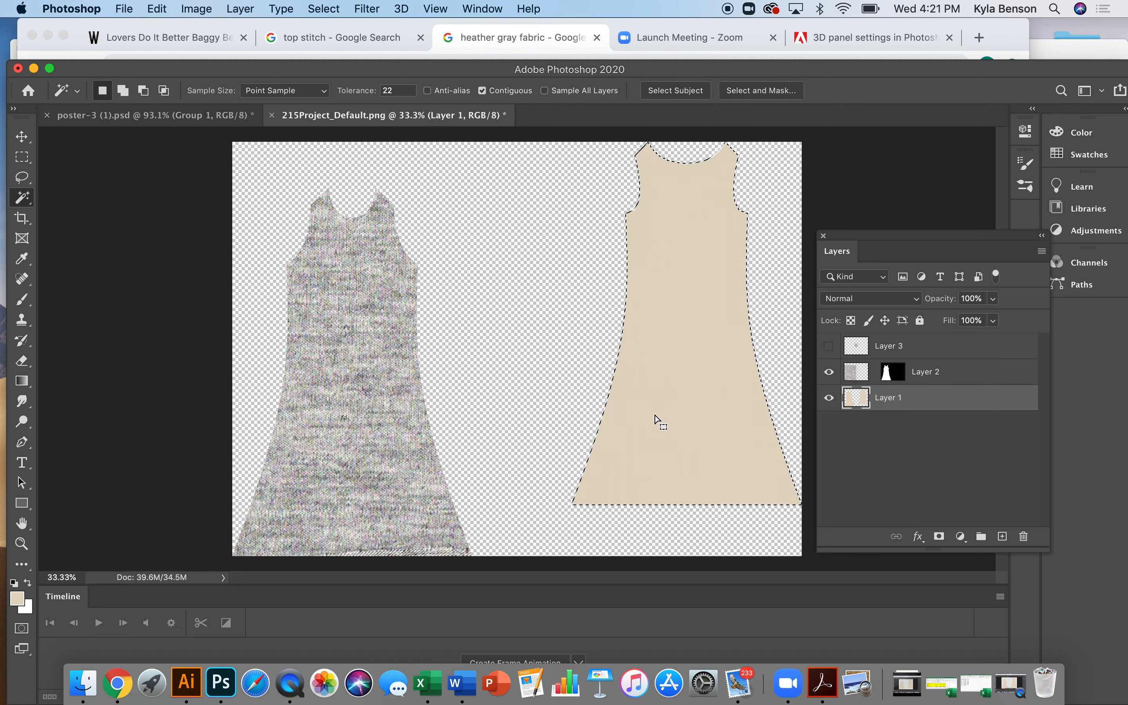
Step: Fill the selected right dress with the custom heather gray fabric pattern and deselect it
{"action": "left_click", "coordinate": [161, 10]}
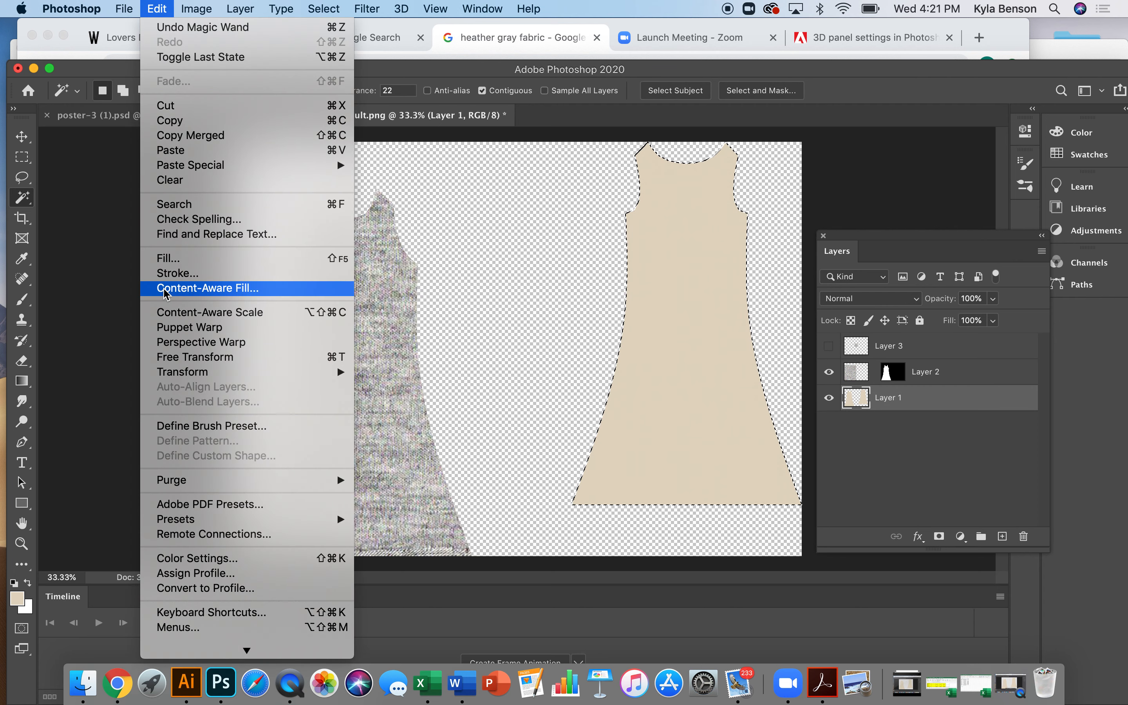
{"action": "mouse_move", "coordinate": [192, 167]}
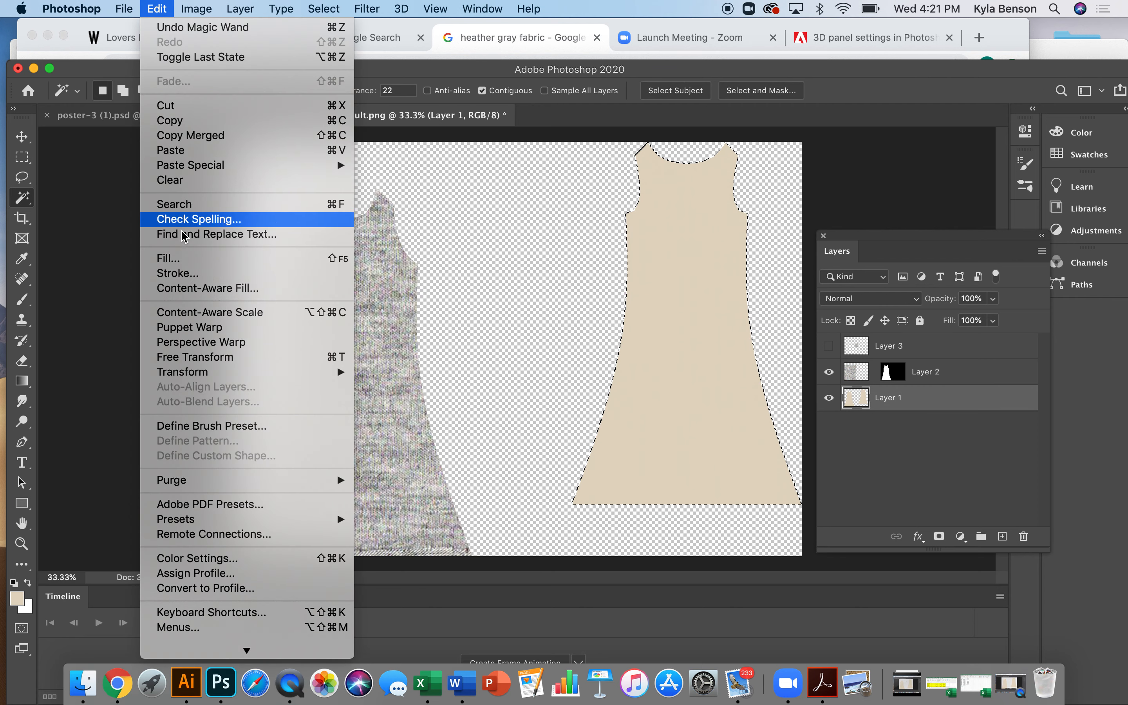
{"action": "left_click", "coordinate": [174, 259]}
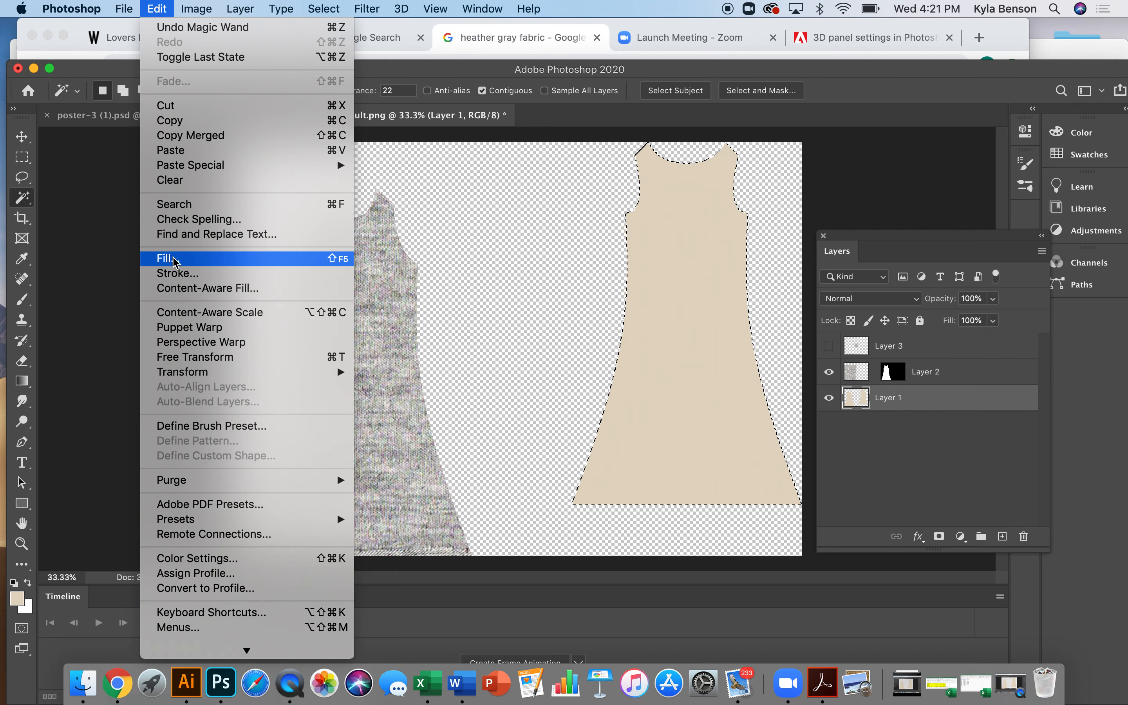
{"action": "left_click", "coordinate": [174, 259]}
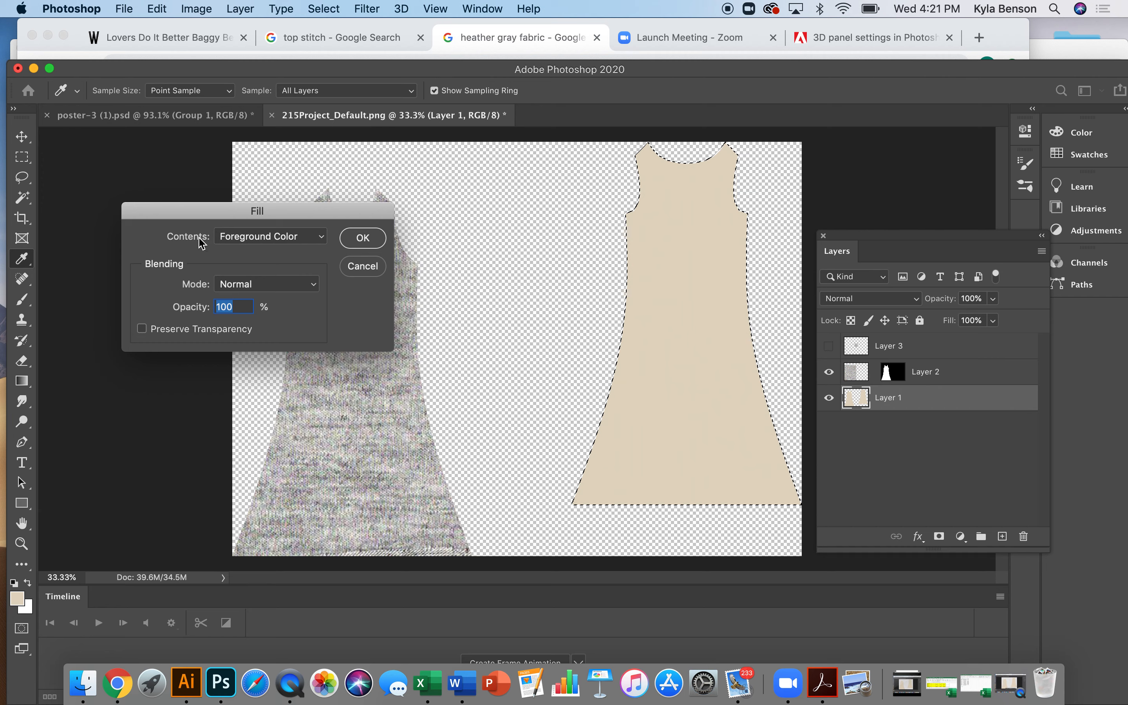
{"action": "left_click", "coordinate": [322, 237]}
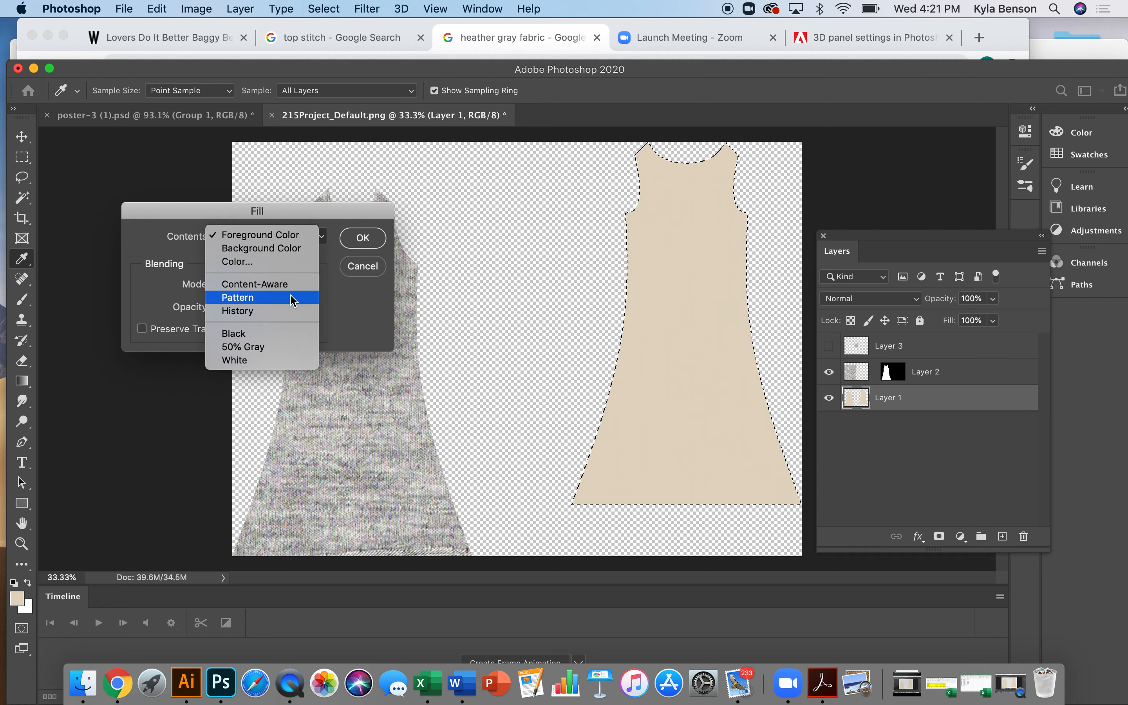
{"action": "left_click", "coordinate": [250, 299]}
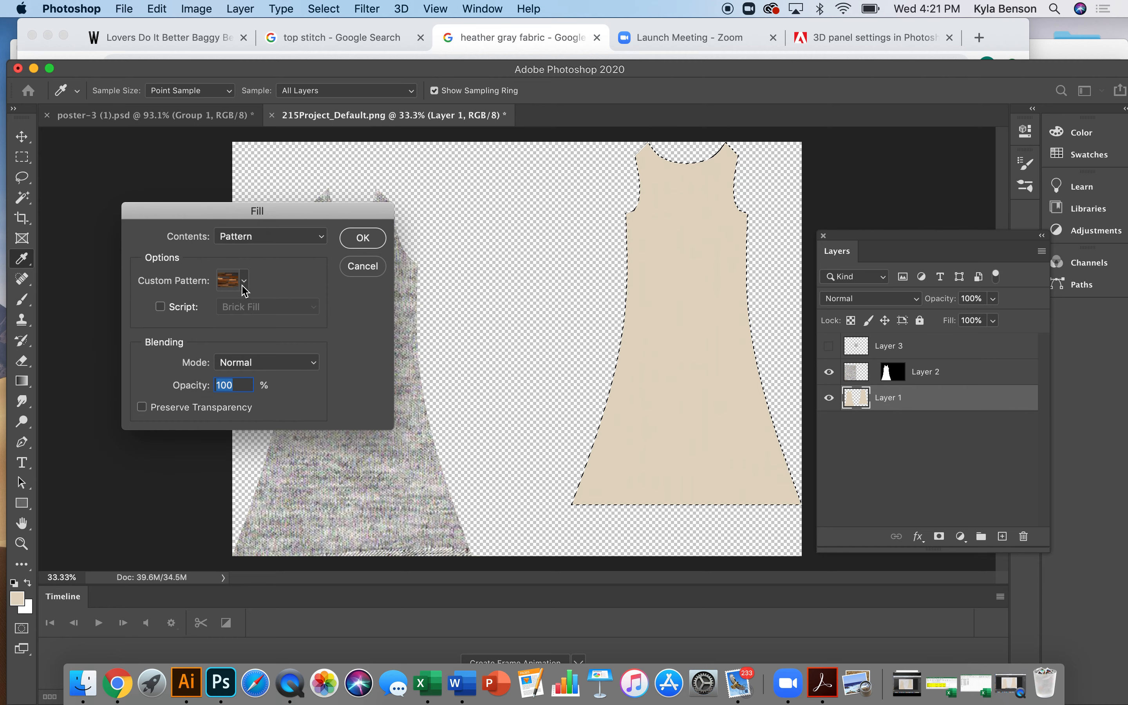
{"action": "left_click", "coordinate": [244, 284]}
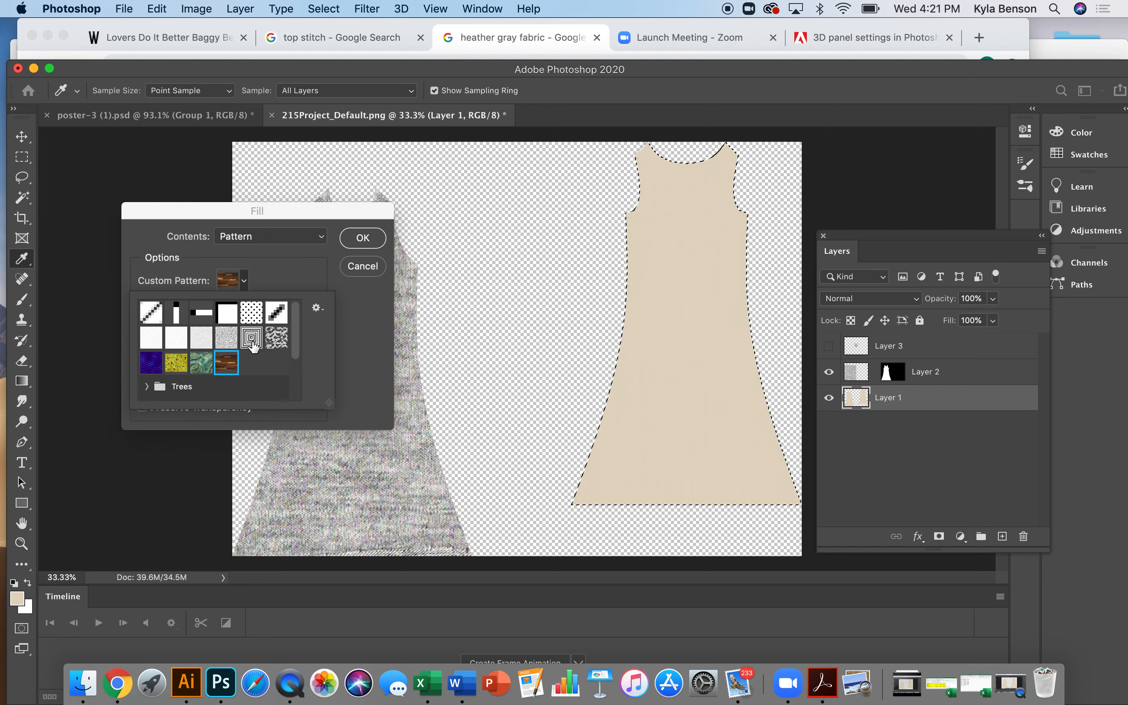
{"action": "scroll", "coordinate": [253, 348], "scroll_direction": "down", "scroll_amount": 3}
{"action": "left_click", "coordinate": [152, 388]}
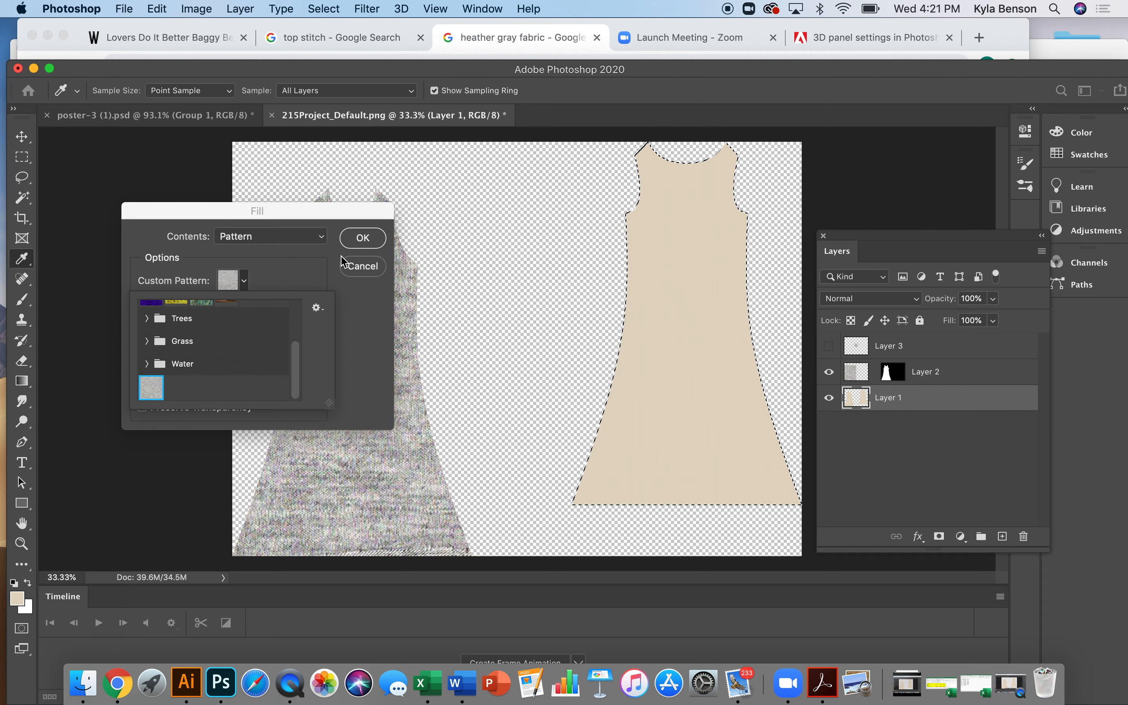
{"action": "left_click", "coordinate": [360, 242]}
{"action": "left_click", "coordinate": [361, 242]}
{"action": "key", "text": "w"}
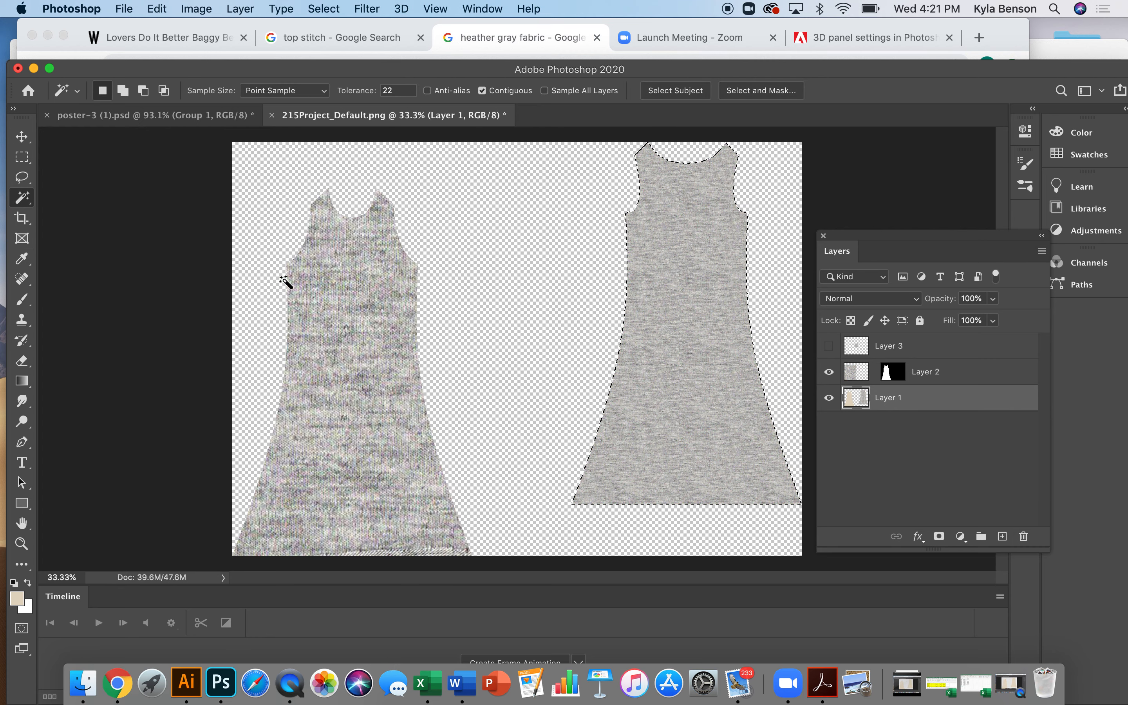
{"action": "key", "text": "super+d"}
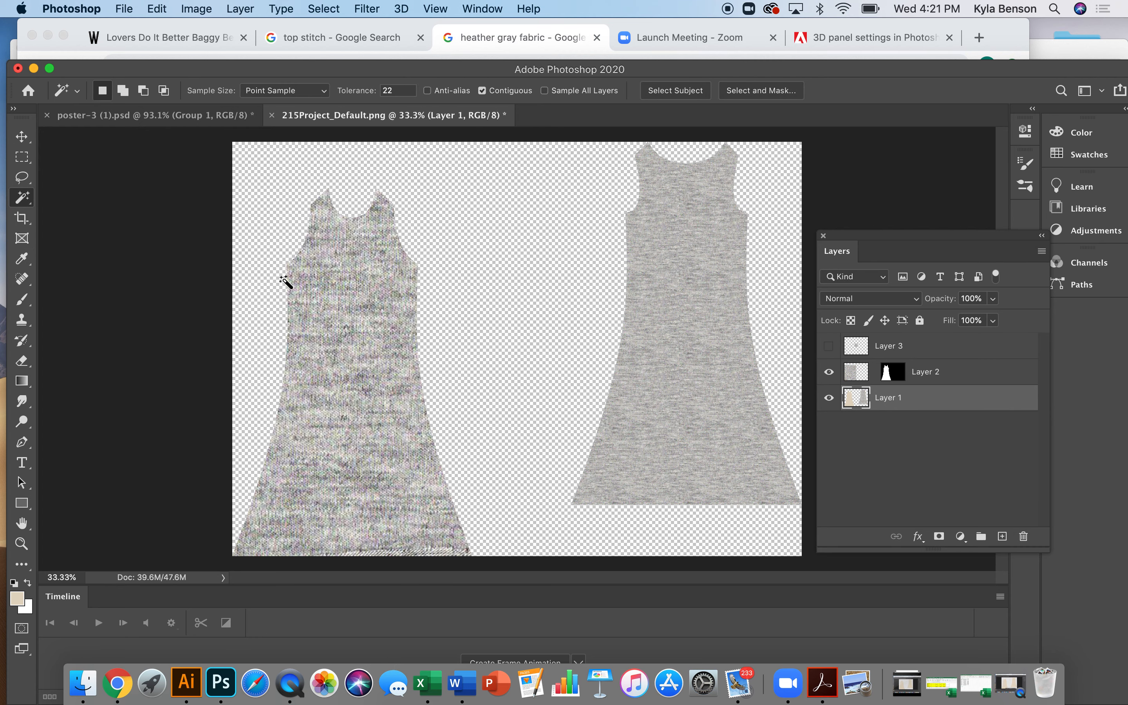